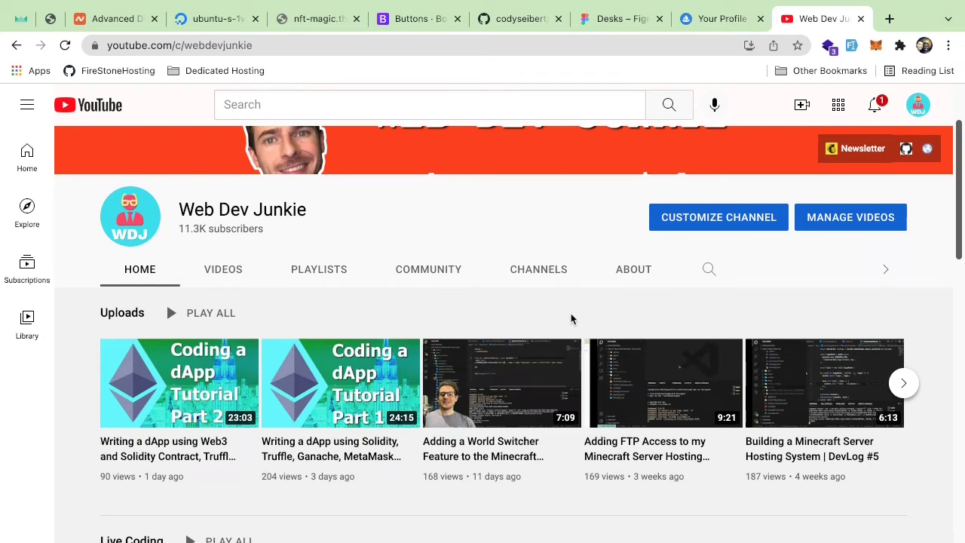
Scroll the Web Dev Junkie channel page to look over its recent uploads
scroll(571, 319, down, 1)
scroll(571, 319, up, 1)
scroll(570, 319, down, 2)
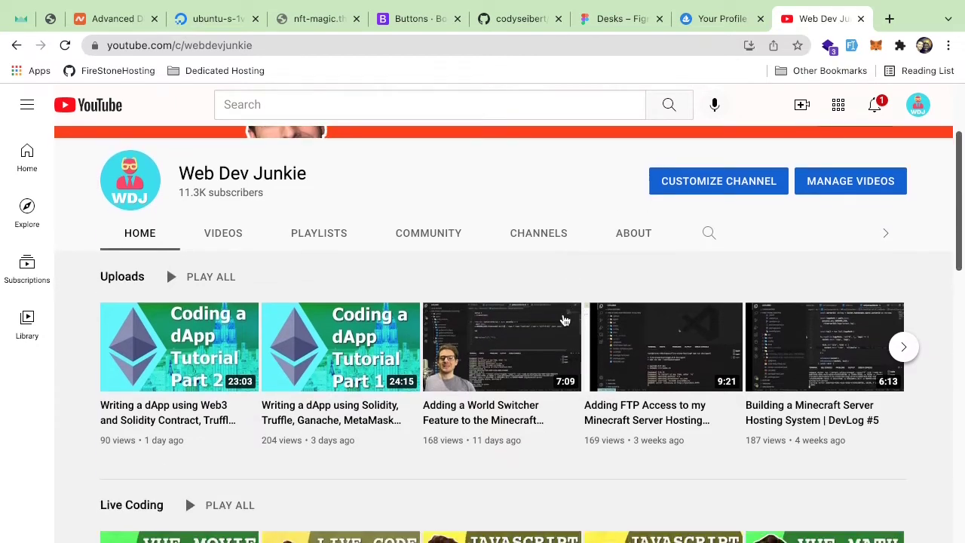
mouse_move(362, 331)
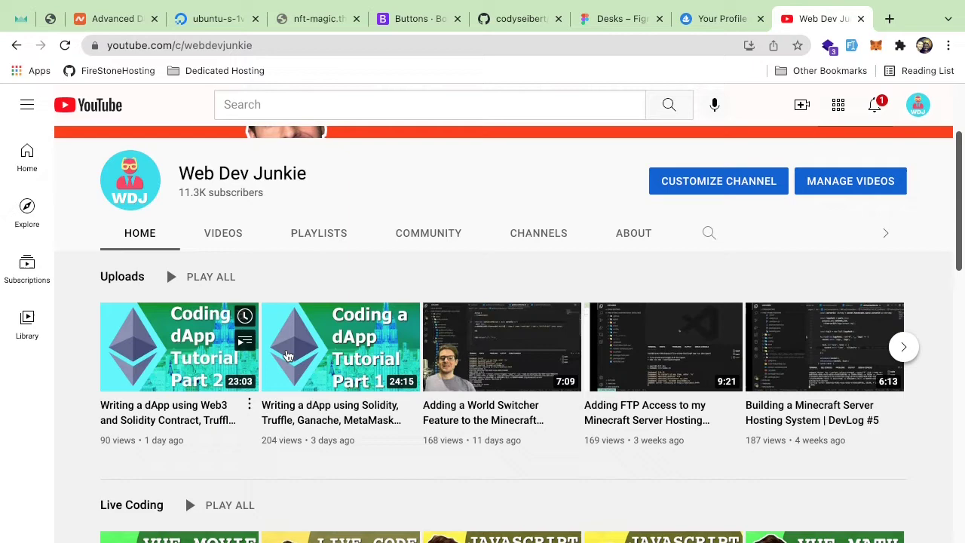
On the OpenSea profile, scroll through the 100 hidden Eggtastic Collection egg NFTs and back up
click(710, 23)
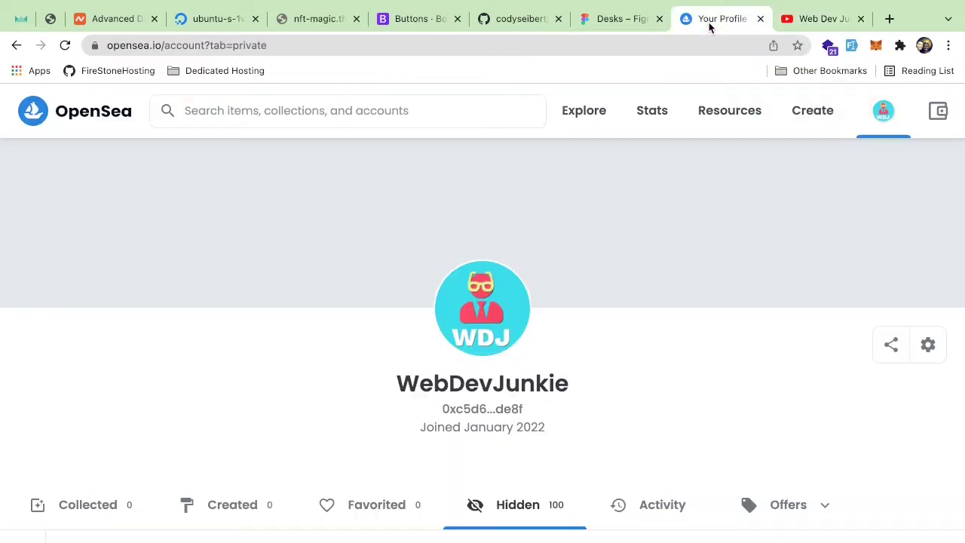
scroll(704, 286, down, 2)
scroll(704, 286, up, 2)
scroll(708, 392, down, 5)
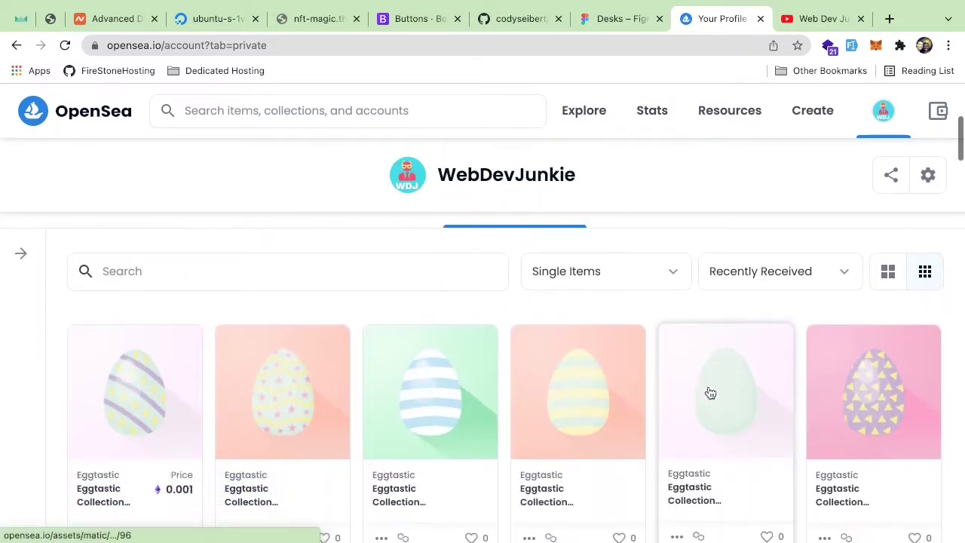
scroll(659, 405, down, 3)
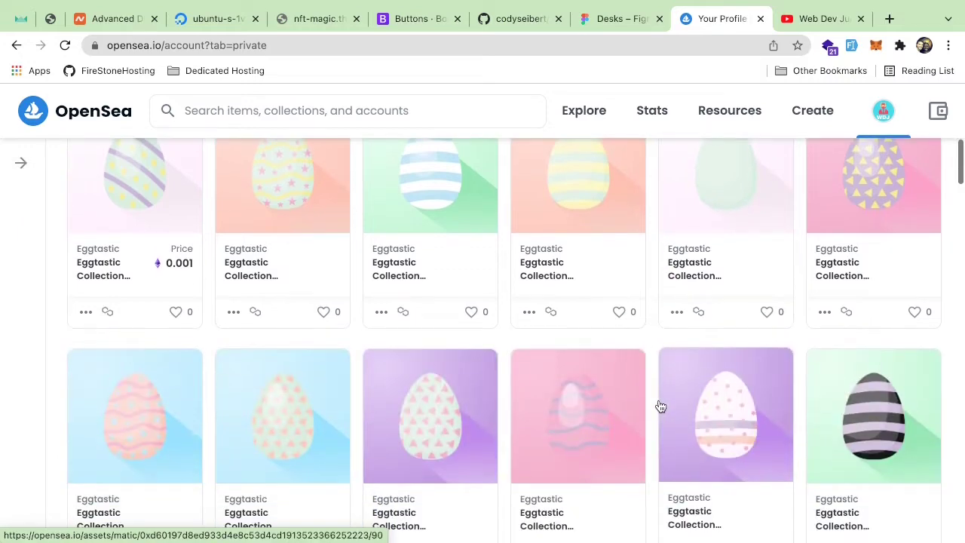
scroll(660, 407, down, 4)
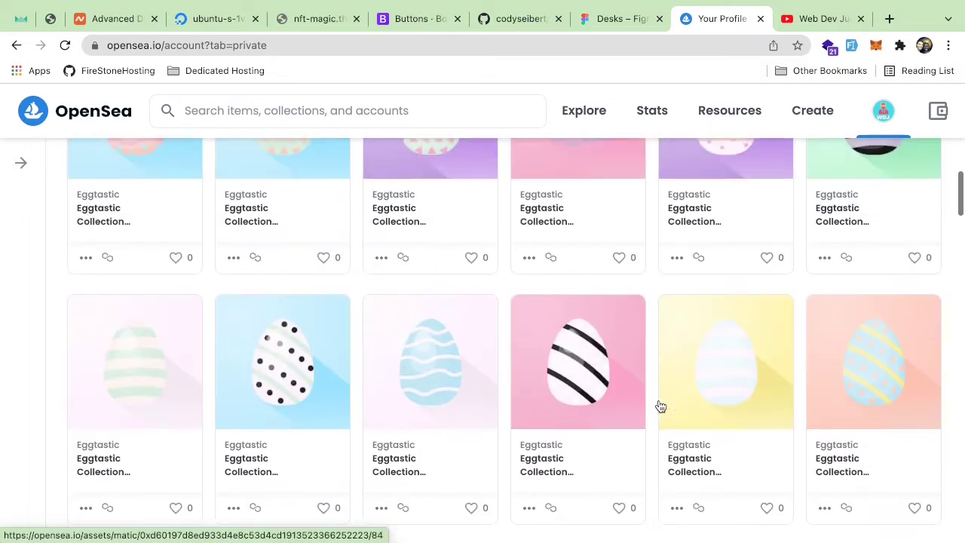
scroll(661, 408, up, 5)
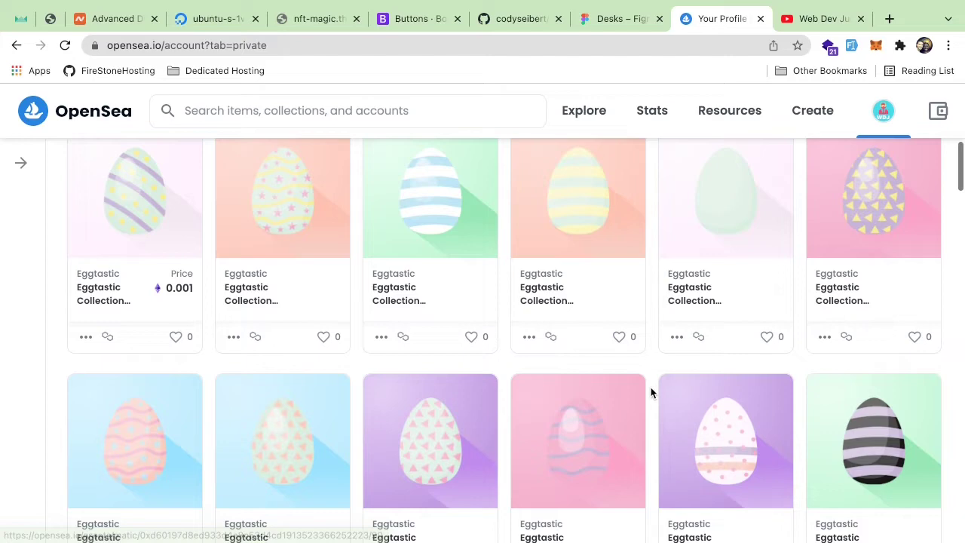
scroll(650, 377, down, 5)
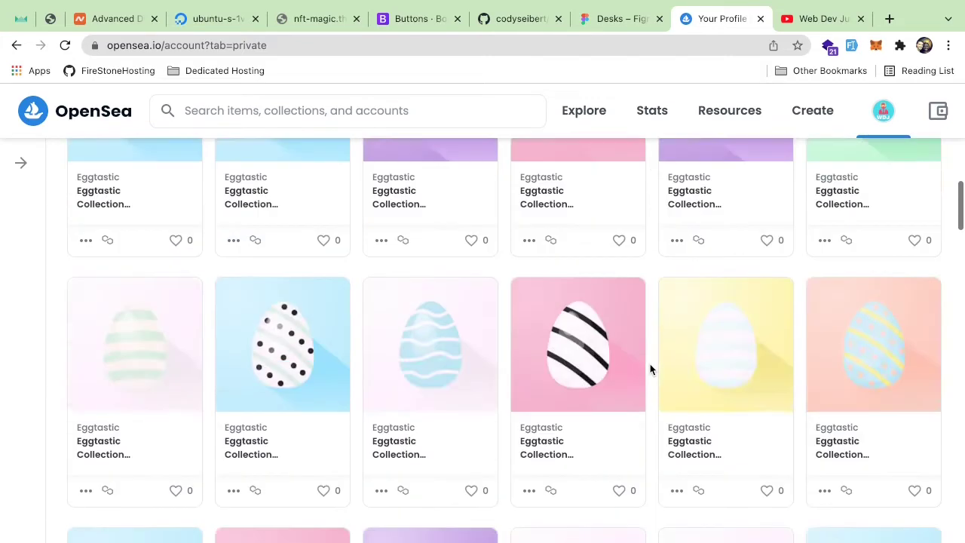
scroll(649, 363, up, 8)
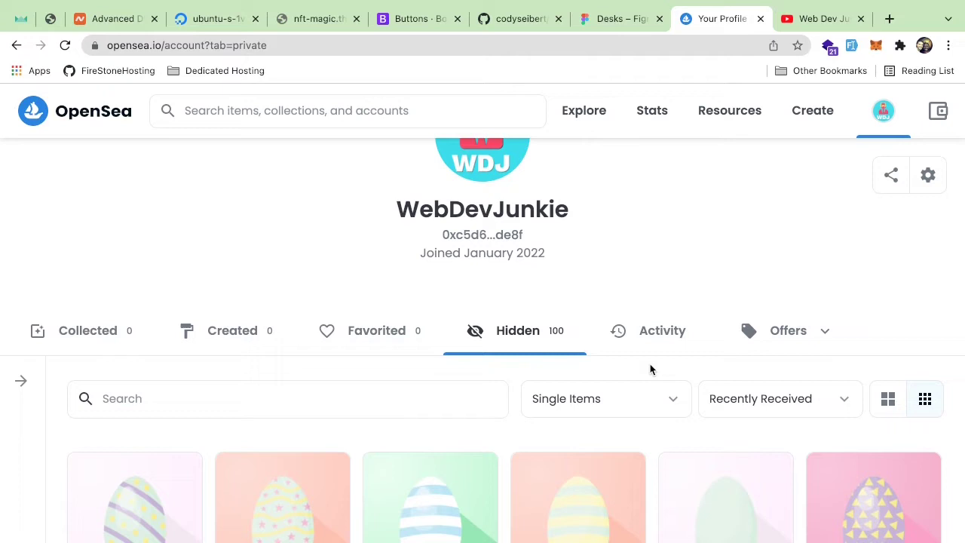
scroll(614, 344, up, 2)
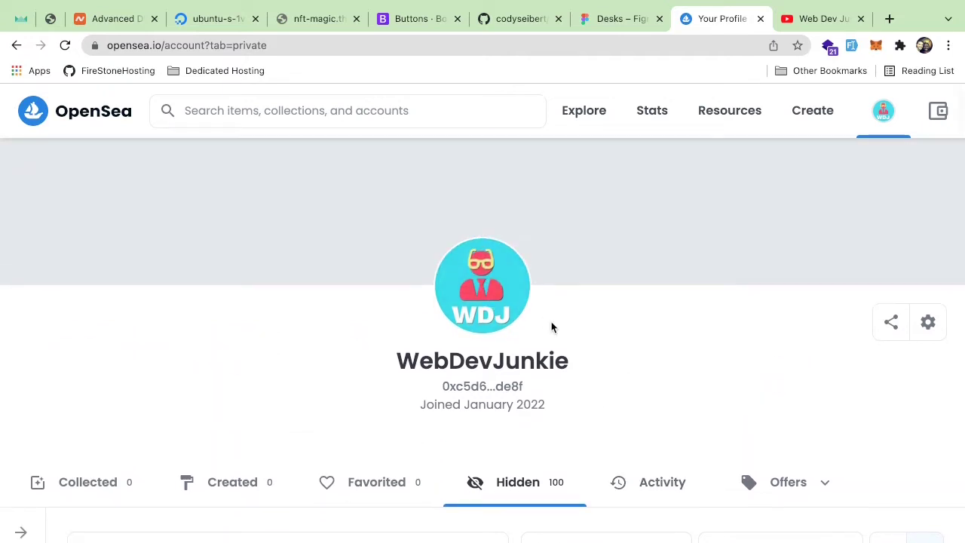
scroll(551, 327, down, 1)
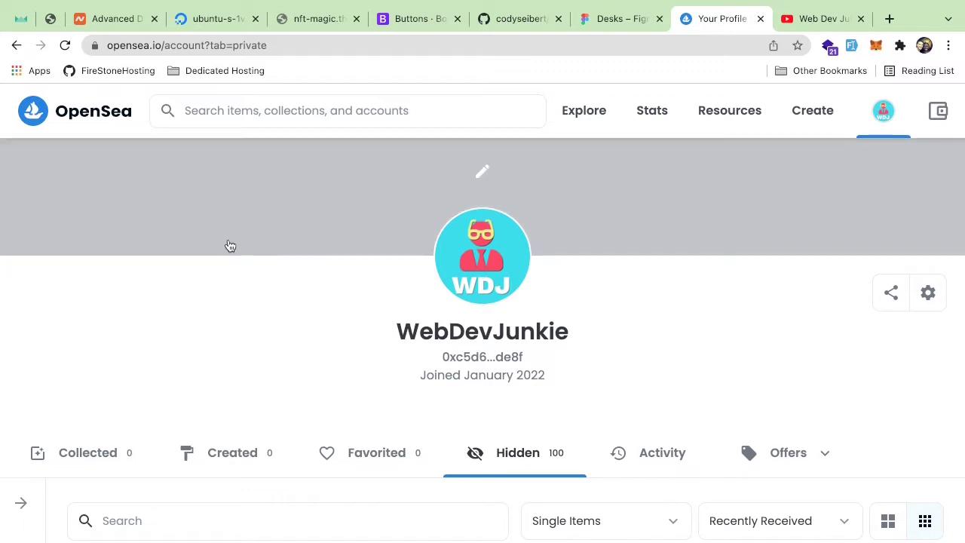
In the Desks file, collapse Designs, expand Background, and hide the Designs and Egg groups
click(636, 29)
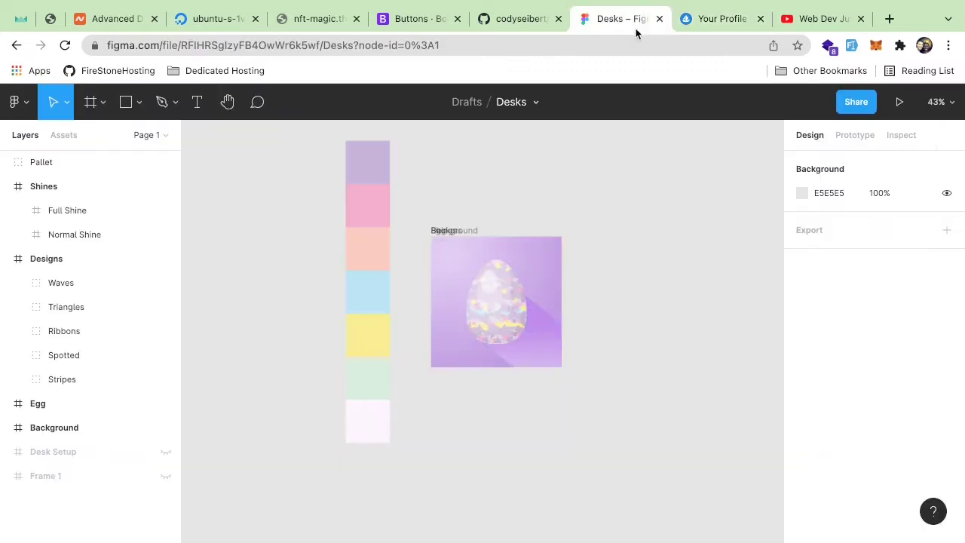
scroll(472, 341, up, 1)
scroll(472, 340, down, 1)
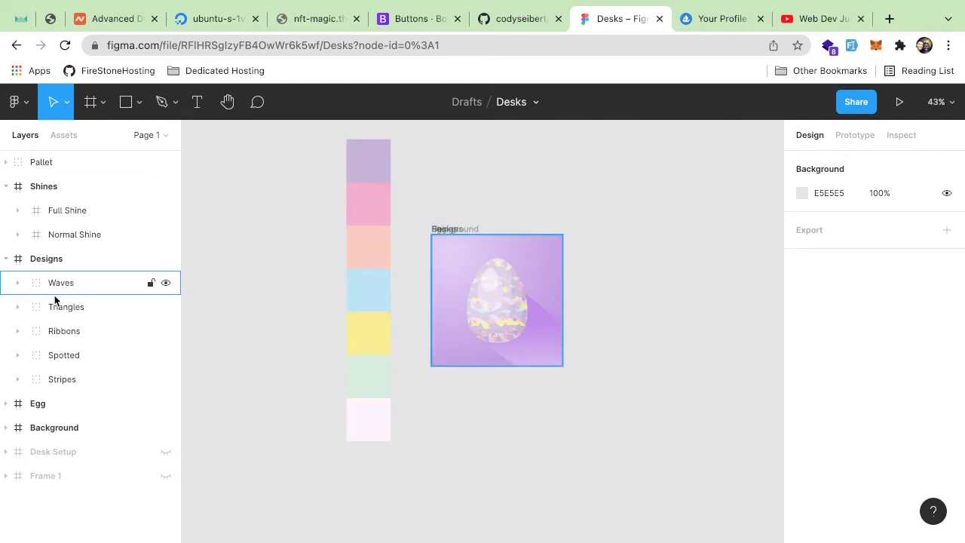
click(7, 259)
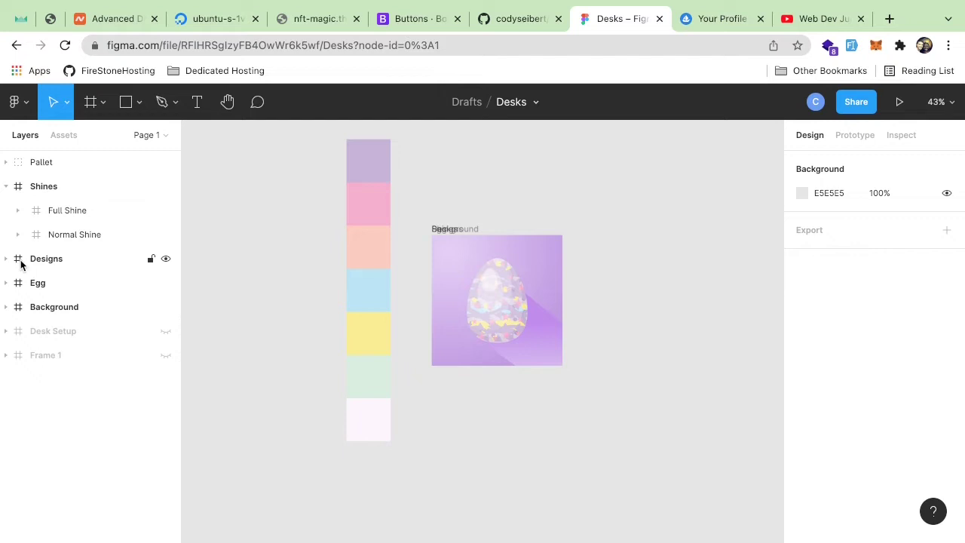
click(6, 309)
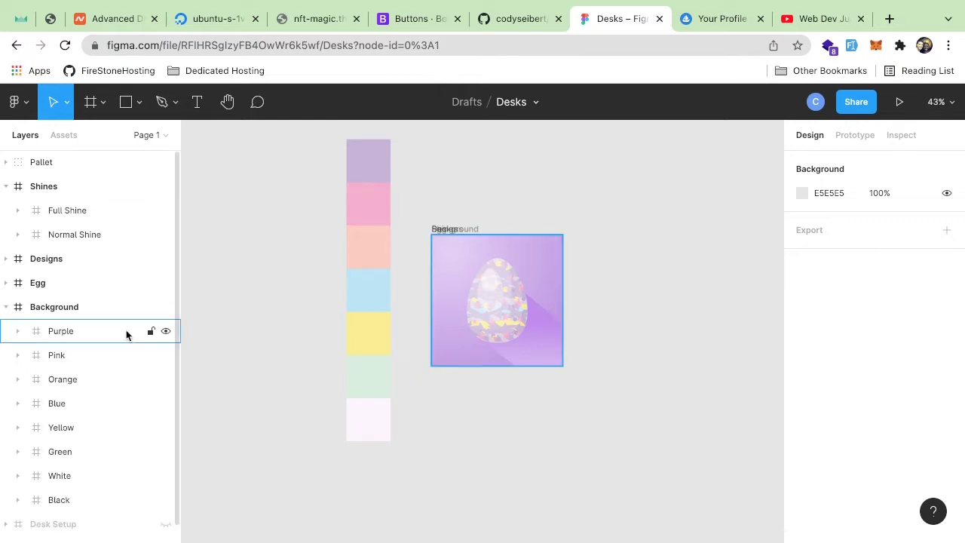
right_click(150, 331)
click(164, 292)
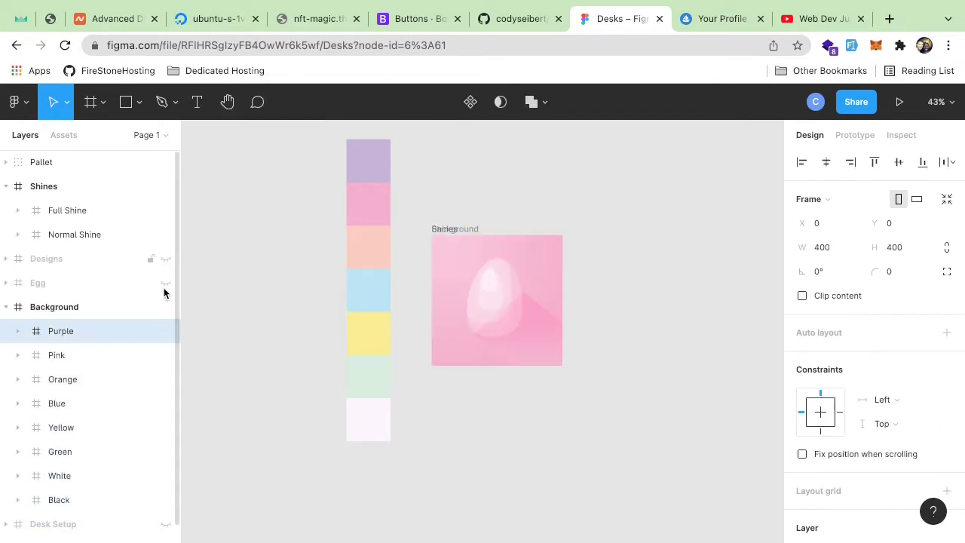
Hide the Purple, Pink, Orange, Blue and Yellow background layers so the frame shows green
click(160, 334)
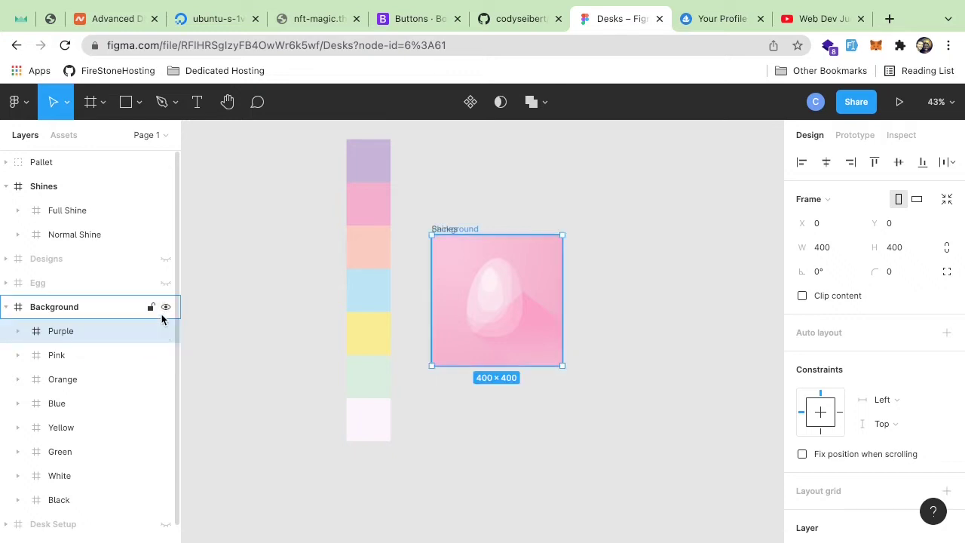
scroll(138, 395, down, 1)
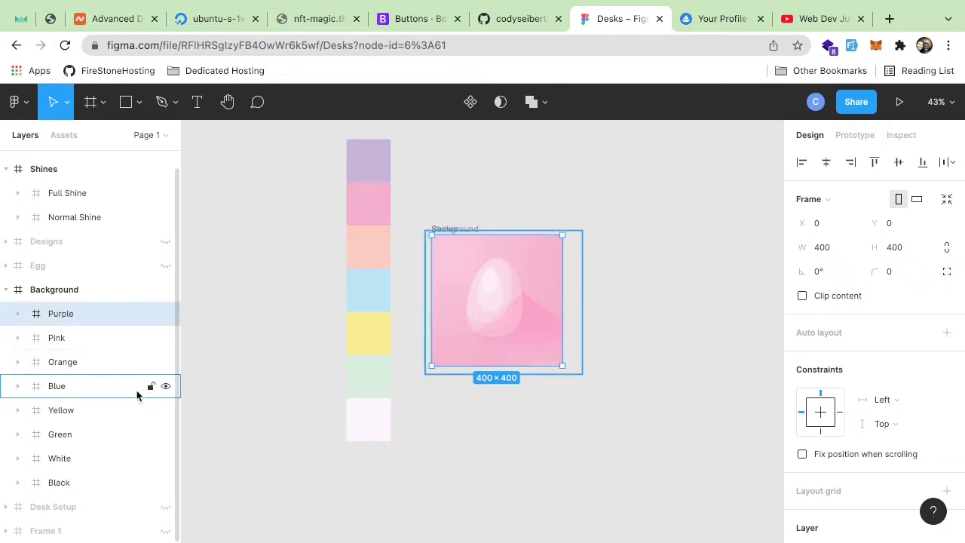
scroll(86, 444, up, 1)
click(165, 334)
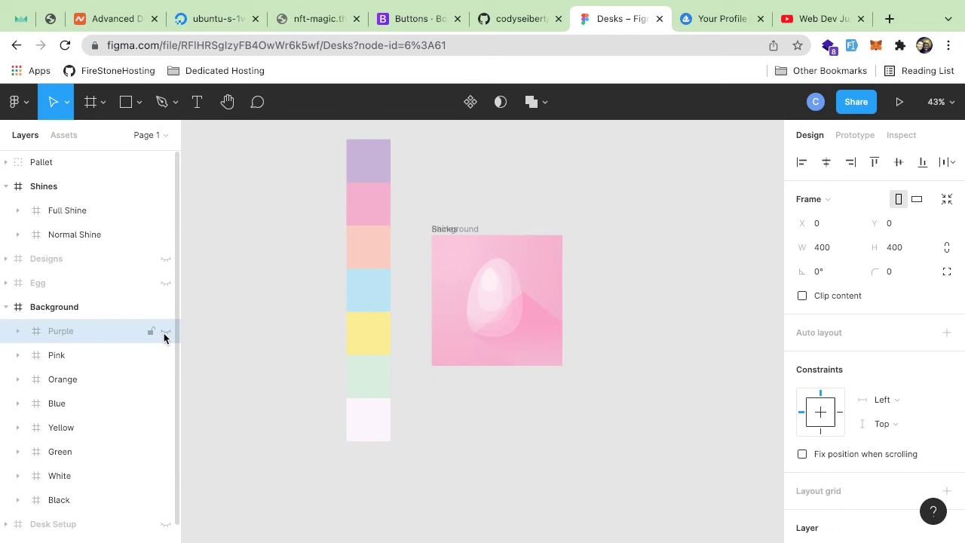
click(165, 333)
click(166, 356)
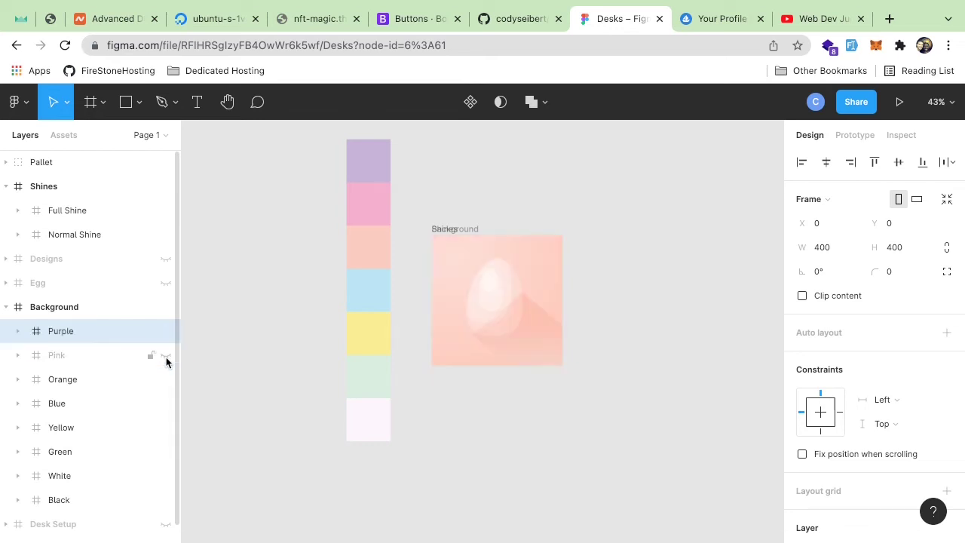
click(166, 356)
click(166, 356)
click(165, 333)
click(165, 380)
click(166, 403)
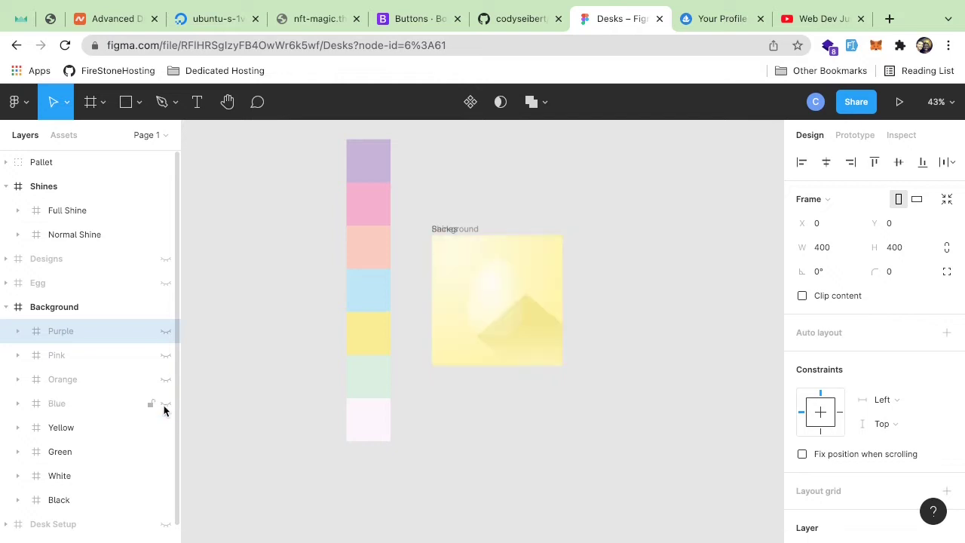
click(166, 428)
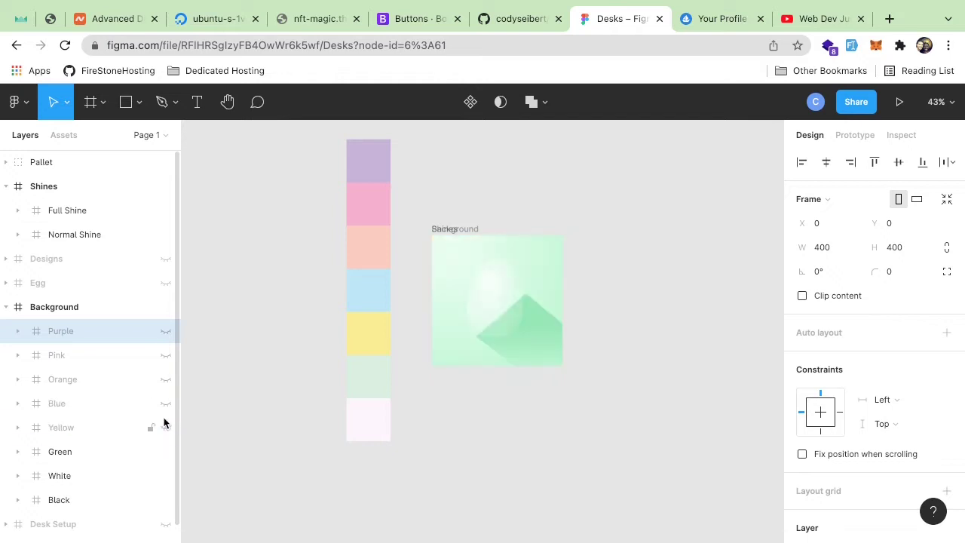
Expand the Egg group and toggle the Purple, Pink and Orange egg layers, ending on Purple
click(6, 283)
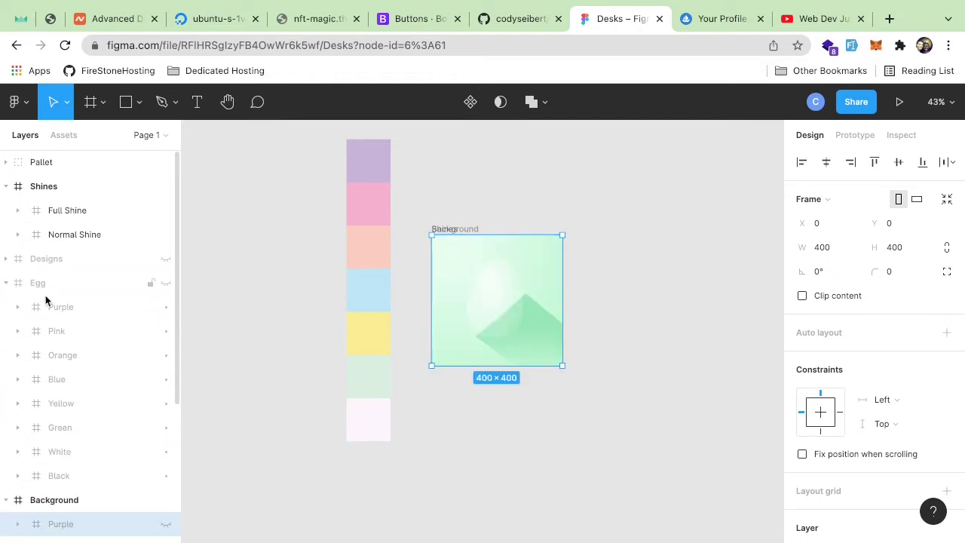
click(165, 307)
click(165, 307)
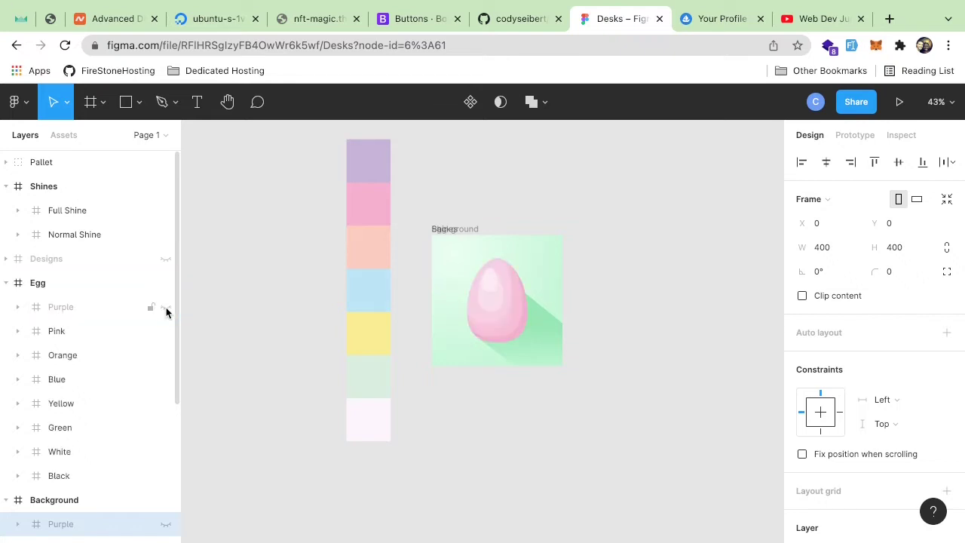
click(165, 307)
click(165, 307)
click(166, 330)
click(166, 354)
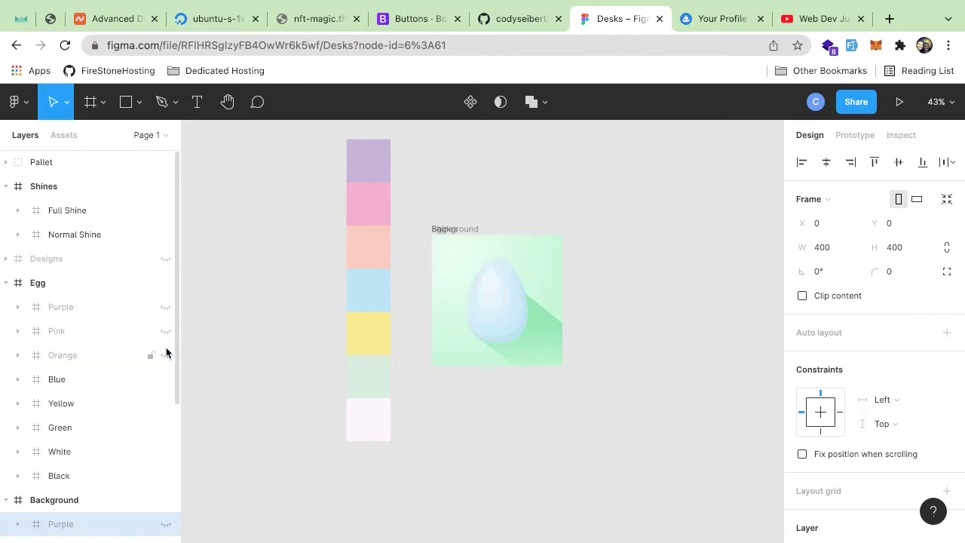
click(166, 354)
click(165, 307)
Compare the Full Shine and Normal Shine highlights on the egg, leaving both visible
click(166, 210)
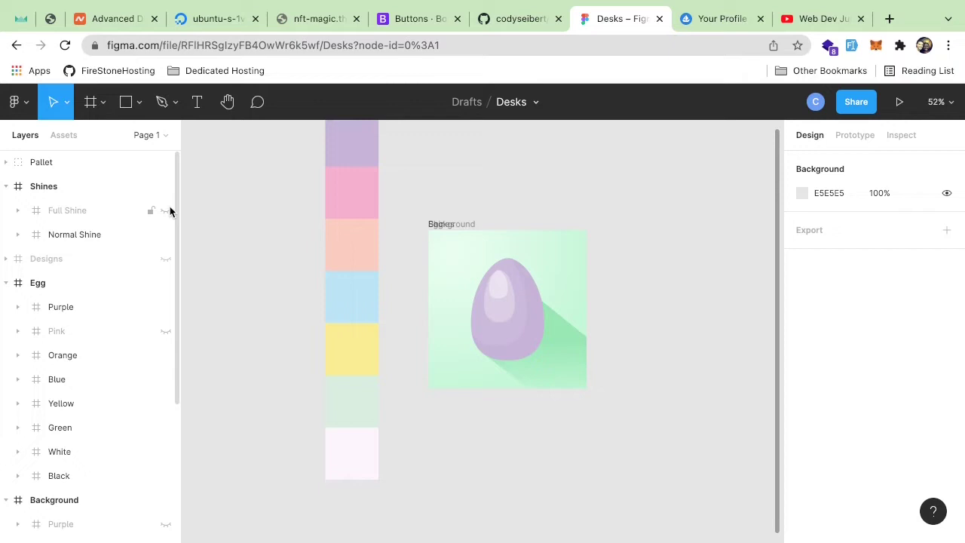
click(166, 210)
click(166, 235)
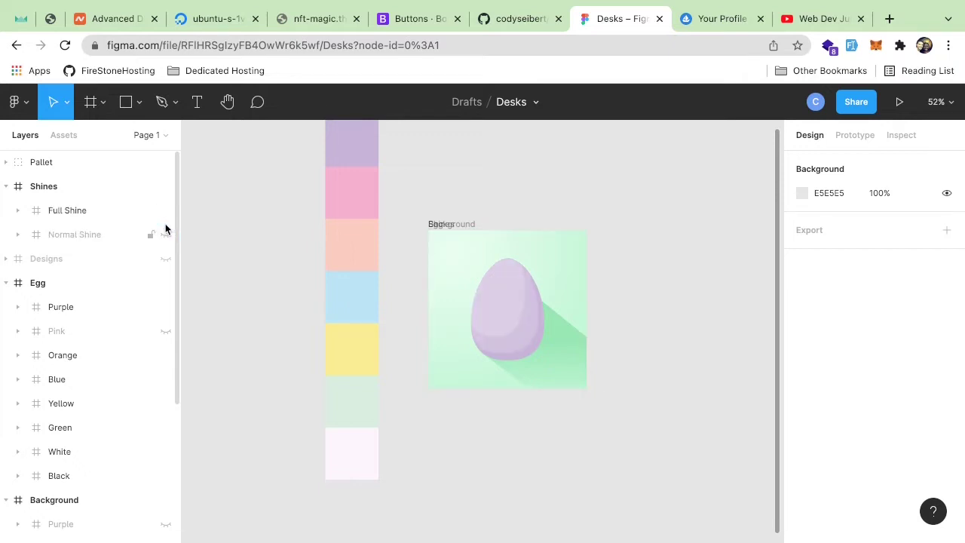
click(166, 235)
click(166, 216)
click(166, 216)
click(166, 232)
click(166, 216)
click(166, 230)
click(166, 212)
scroll(259, 250, right, 2)
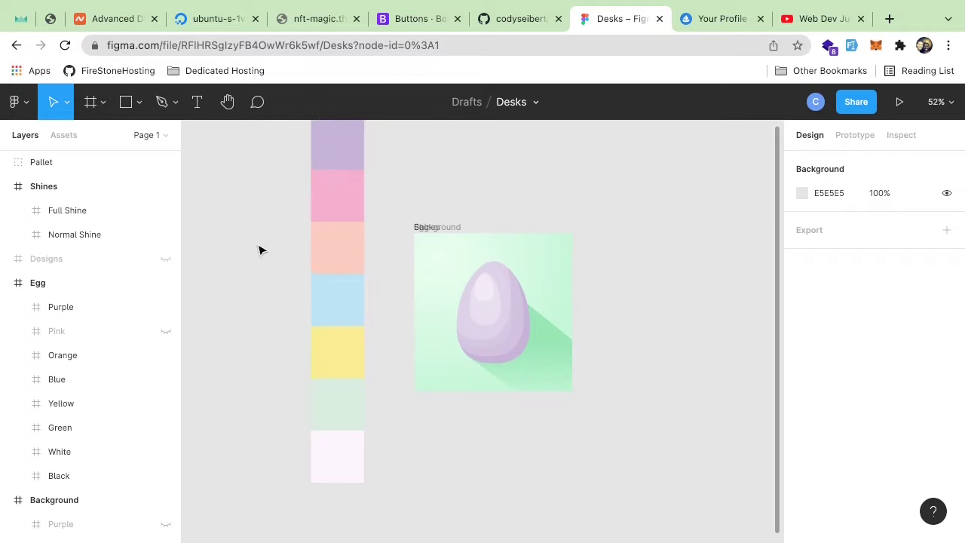
scroll(259, 251, up, 3)
scroll(259, 250, down, 4)
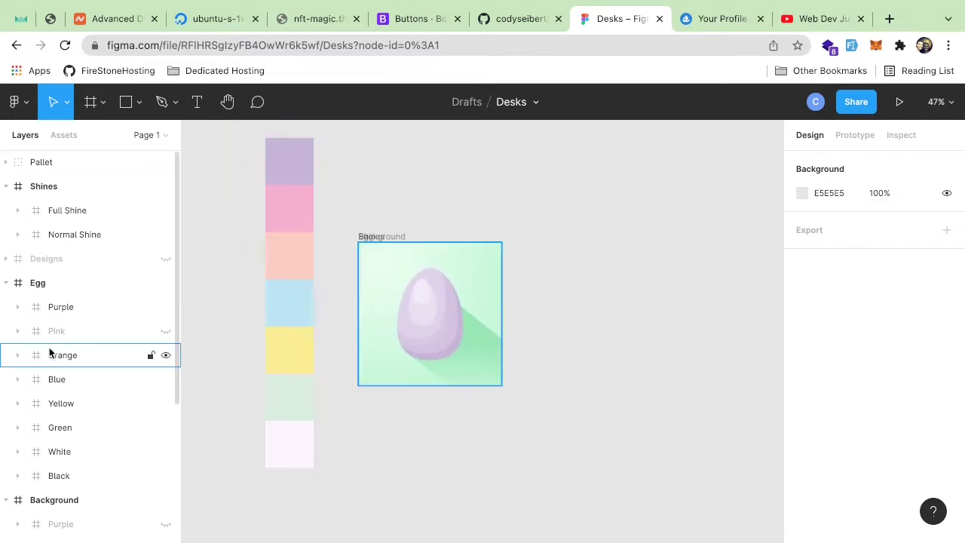
Show the Designs group and hide Waves, Triangles, Ribbons and Spotted, leaving only Stripes
click(6, 258)
click(166, 258)
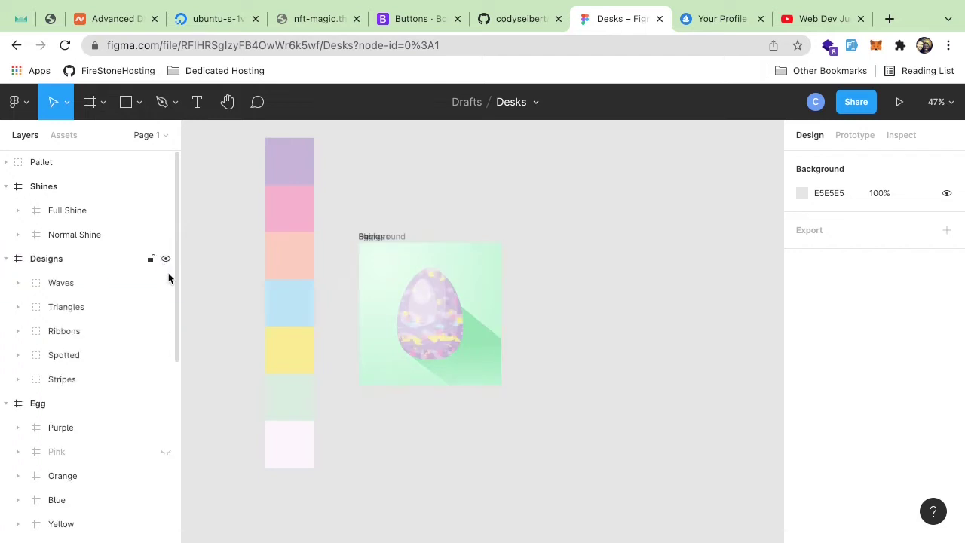
click(166, 283)
click(165, 307)
click(166, 330)
click(166, 355)
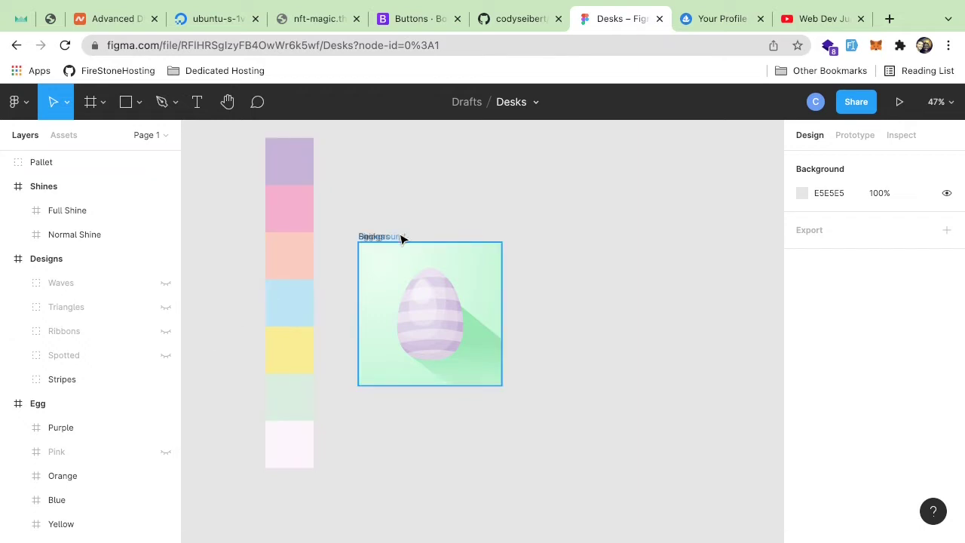
scroll(483, 193, left, 2)
scroll(482, 193, down, 2)
Scroll the OpenSea Hidden egg grid, then return to the Desks Figma file
click(723, 19)
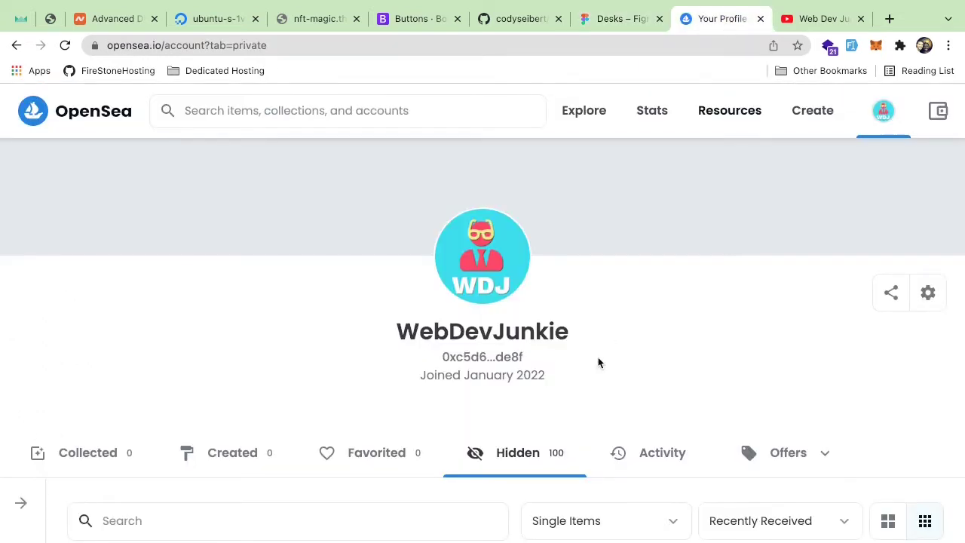
scroll(598, 363, down, 10)
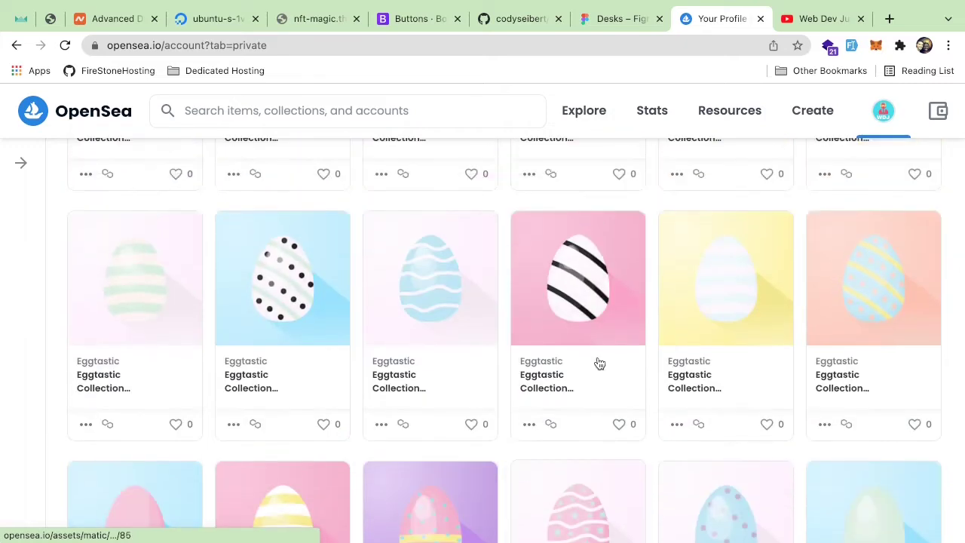
scroll(598, 363, down, 8)
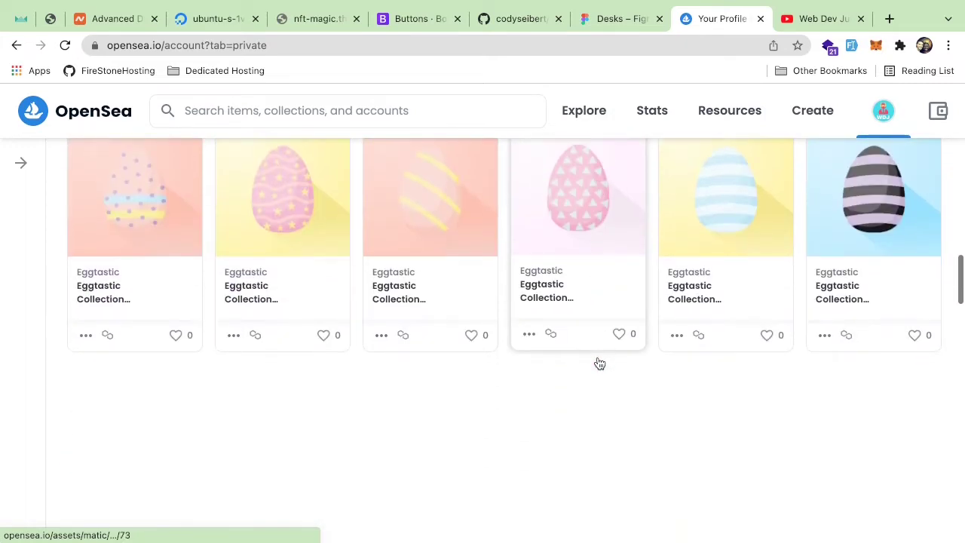
scroll(598, 363, up, 20)
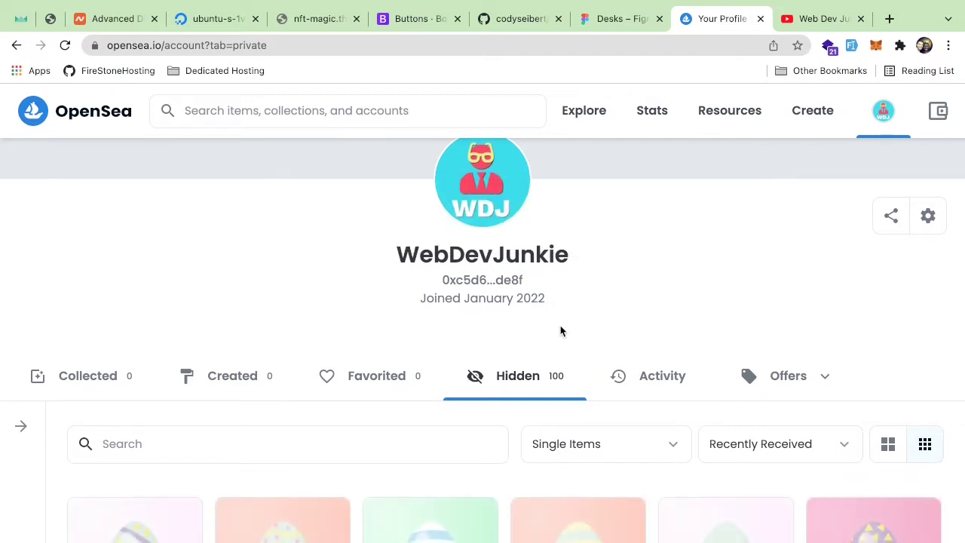
scroll(560, 330, down, 2)
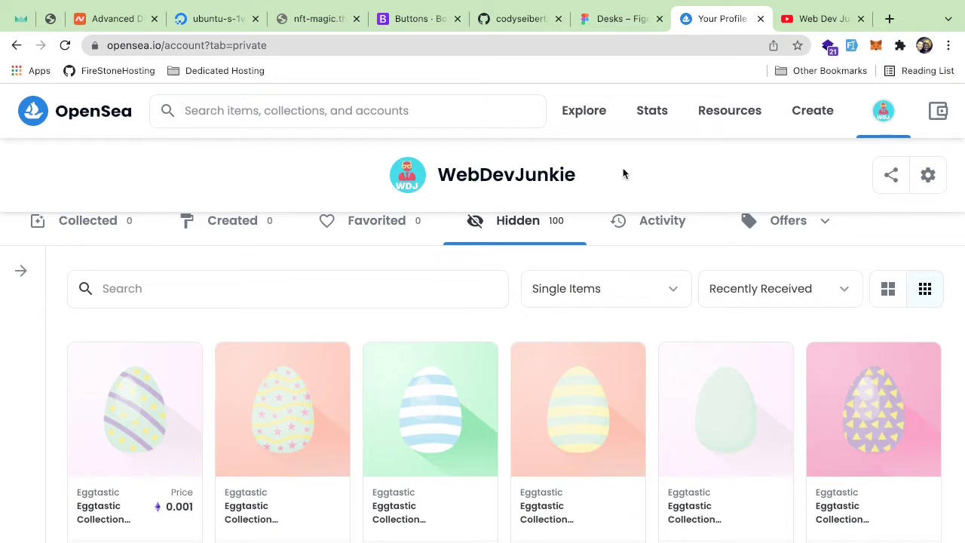
click(609, 17)
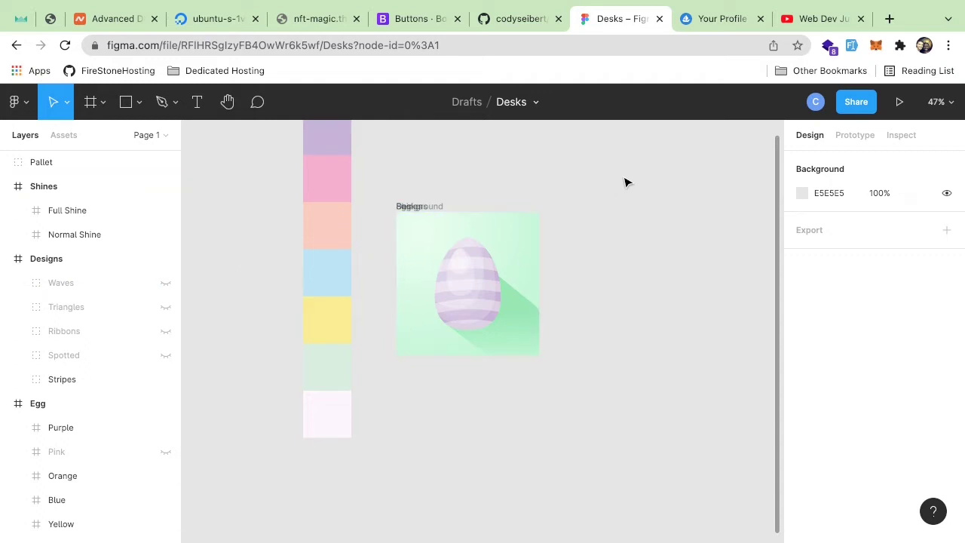
In VS Code, collapse the layers folder and clear the terminal output
key(super+Tab)
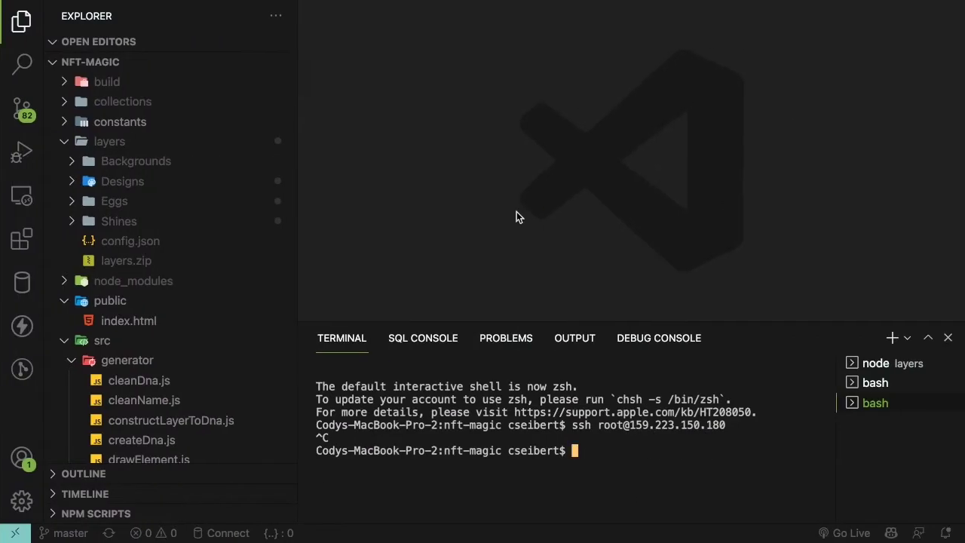
click(117, 144)
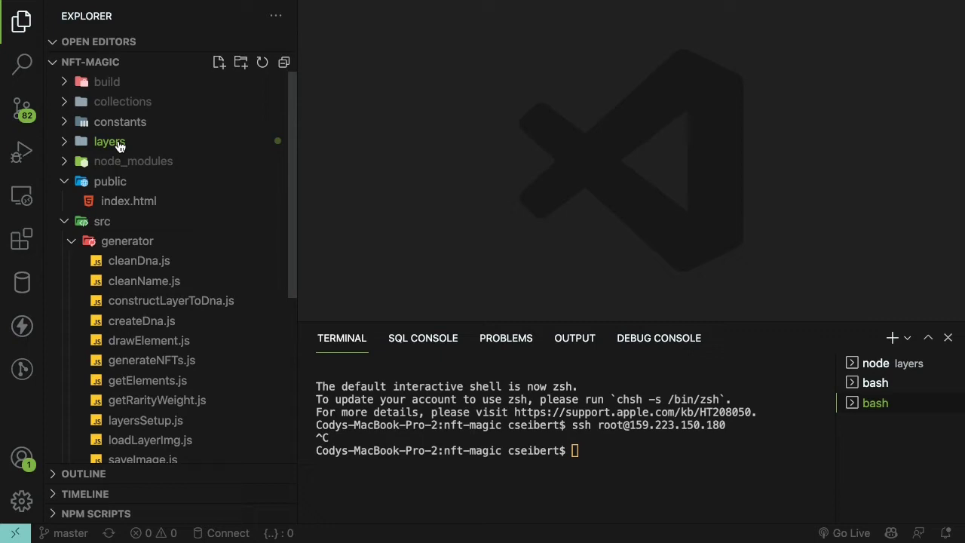
click(600, 454)
key(super+k)
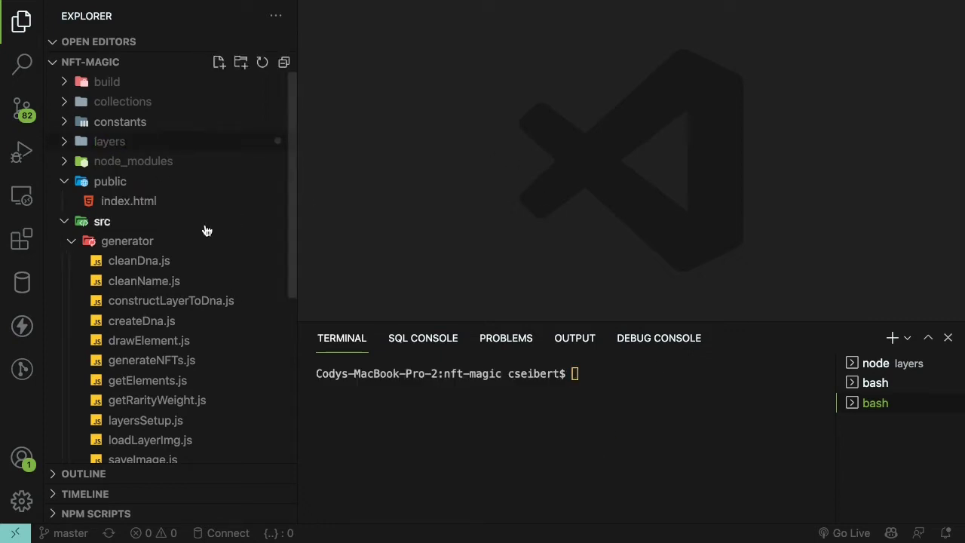
Browse the nft-magic project's src/generator scripts, then switch back to the browser
scroll(147, 422, down, 8)
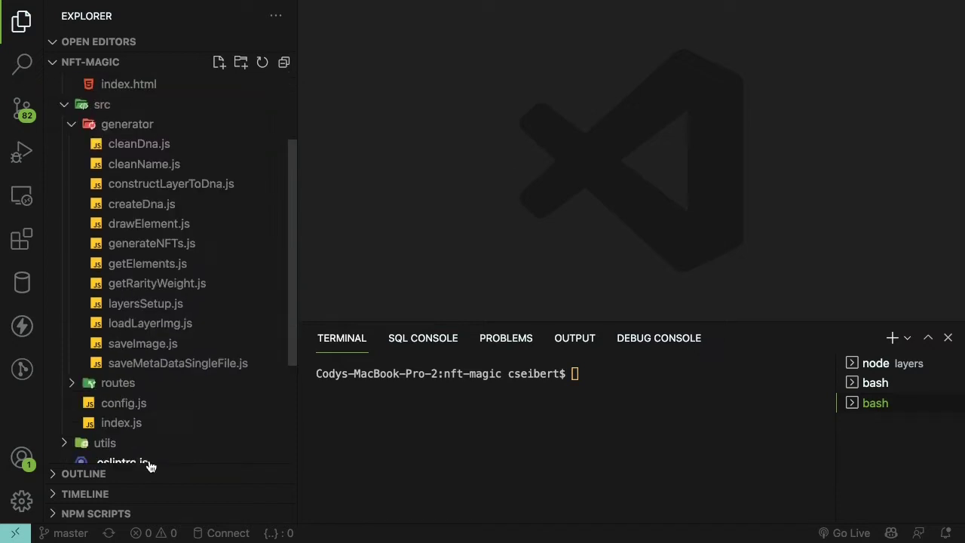
scroll(193, 315, up, 6)
scroll(194, 314, down, 3)
scroll(192, 314, up, 4)
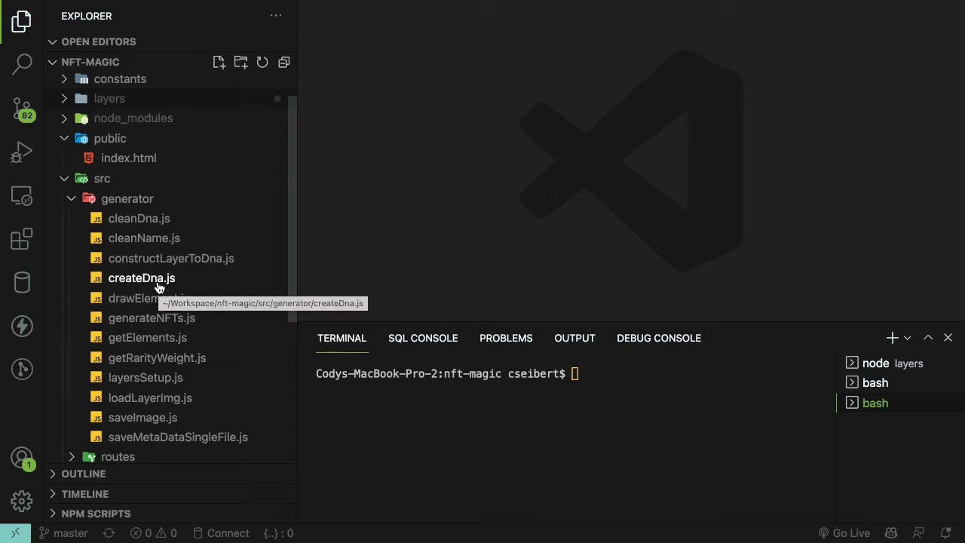
scroll(144, 305, down, 3)
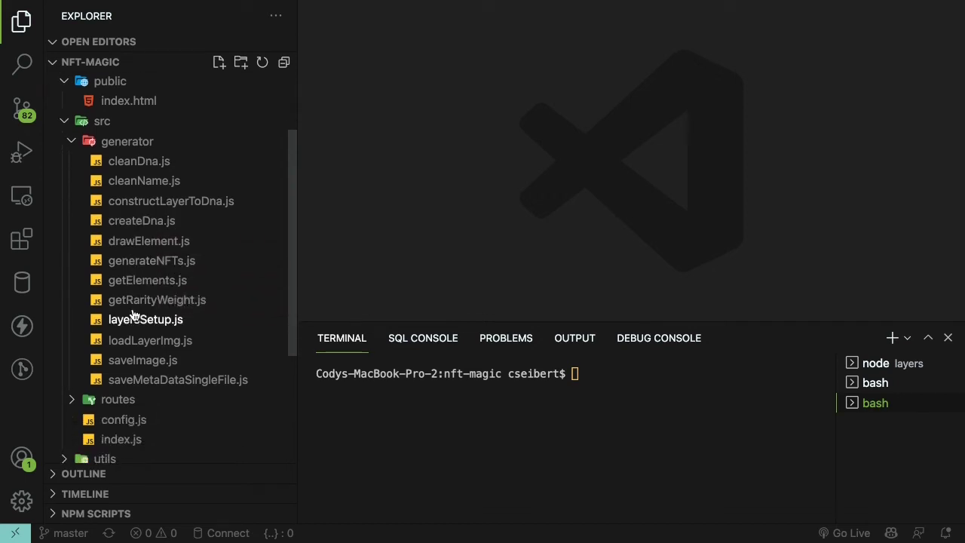
scroll(140, 320, up, 1)
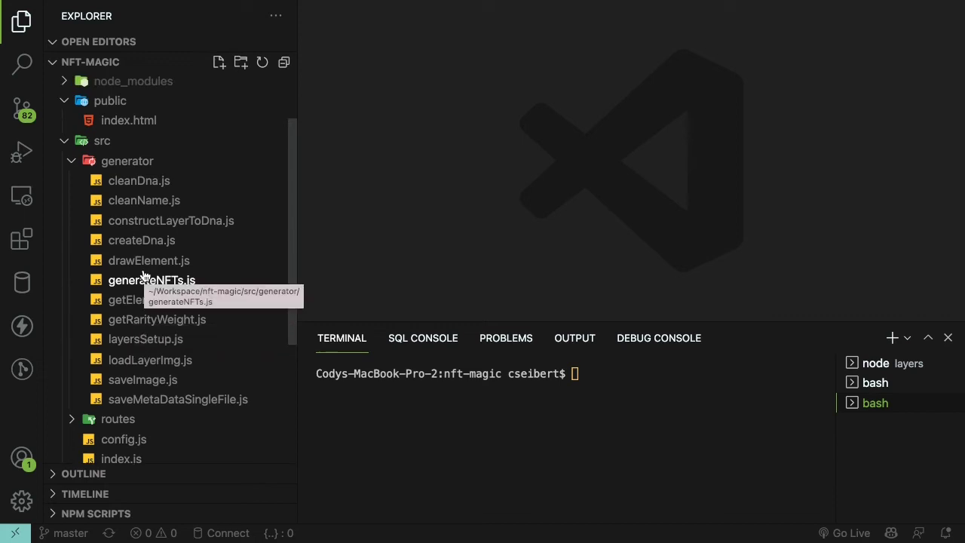
scroll(143, 275, up, 2)
key(ctrl+Left)
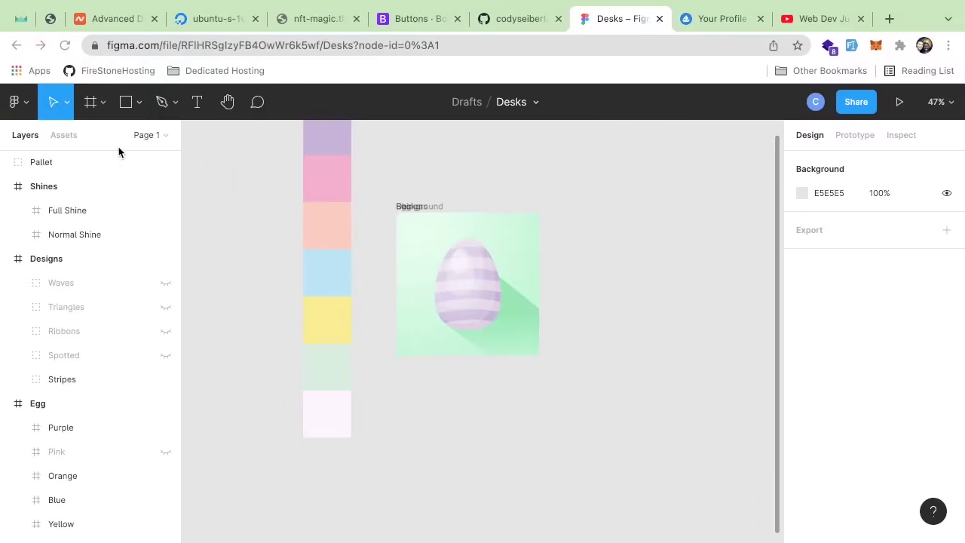
Read through NFT Magic's instructions, highlighting the config JSON and the silver-hat#10.png rarity suffix
click(49, 18)
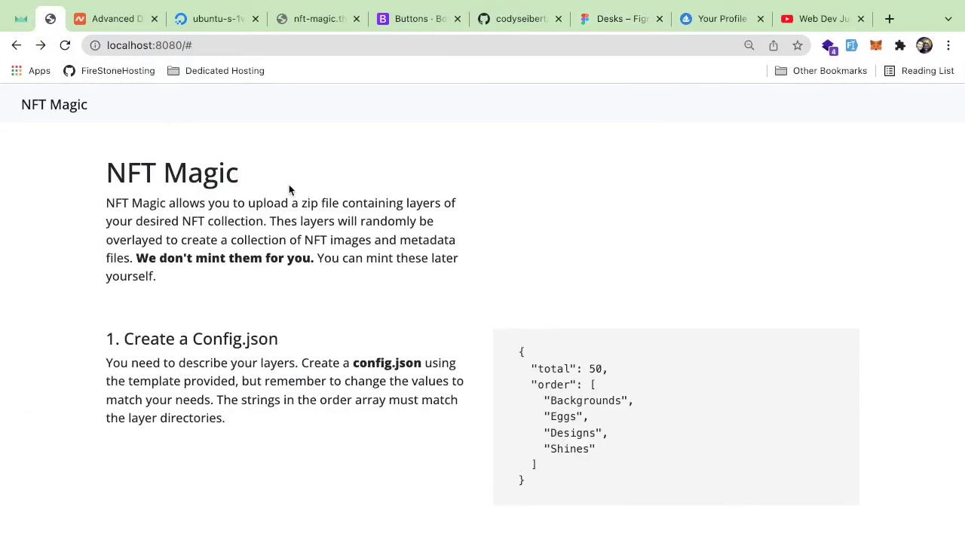
scroll(273, 195, down, 2)
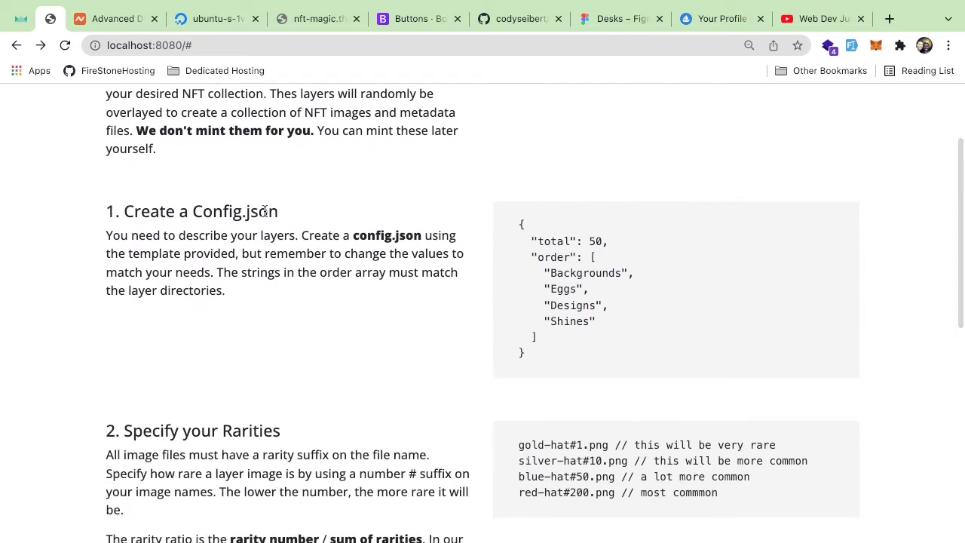
scroll(286, 214, down, 3)
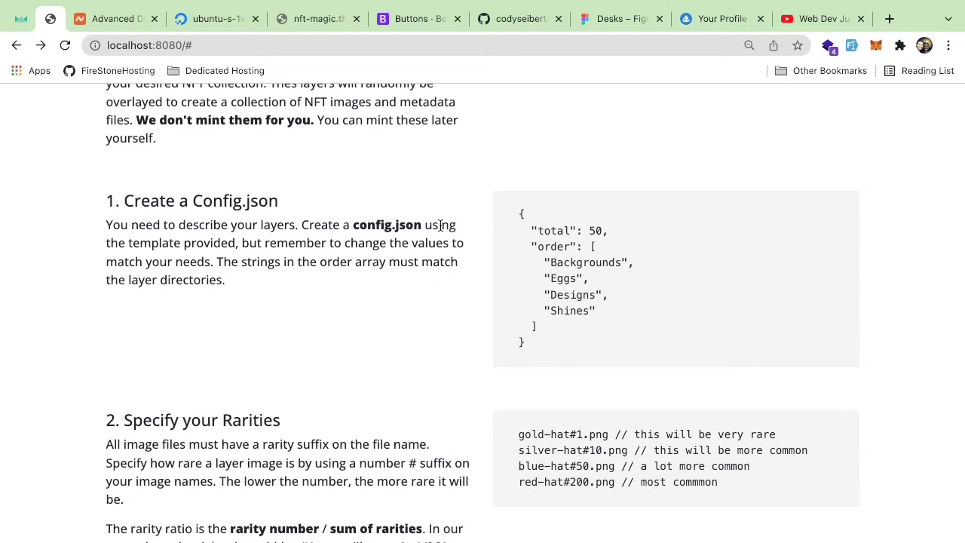
drag(547, 359, 518, 211)
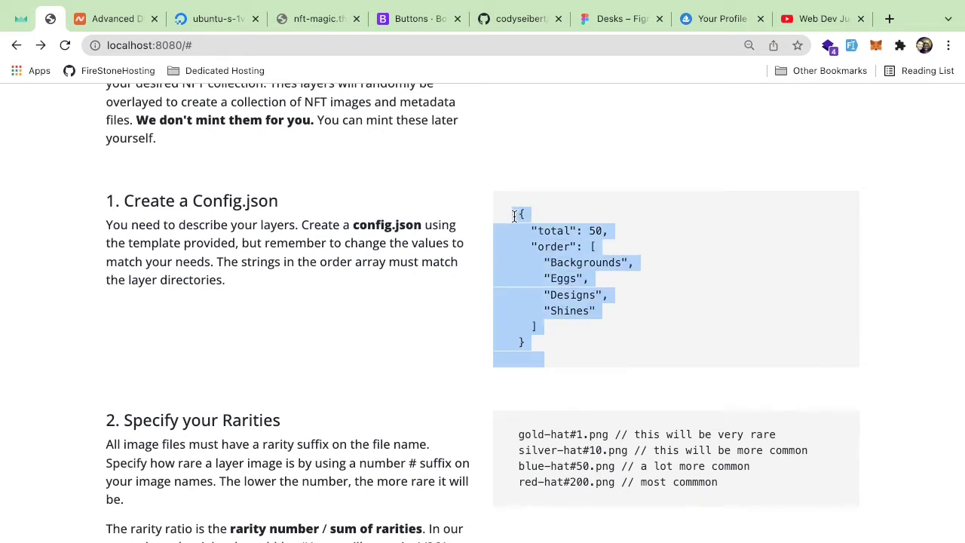
scroll(514, 268, down, 1)
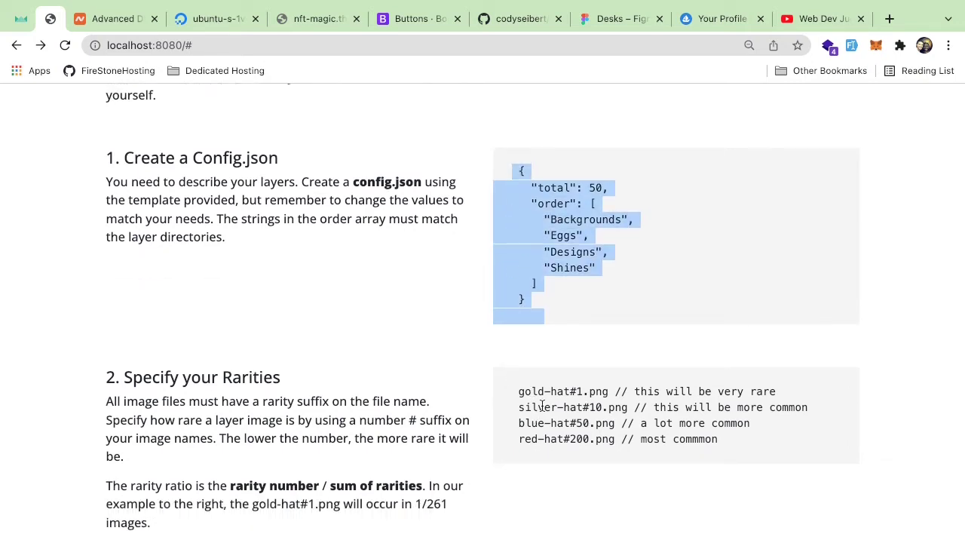
drag(546, 305, 510, 190)
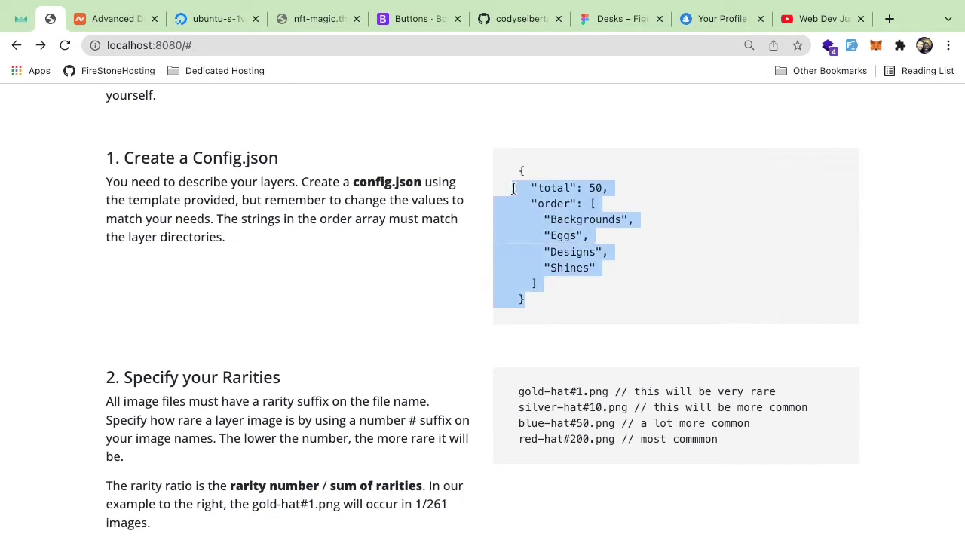
scroll(265, 478, down, 3)
scroll(319, 379, down, 2)
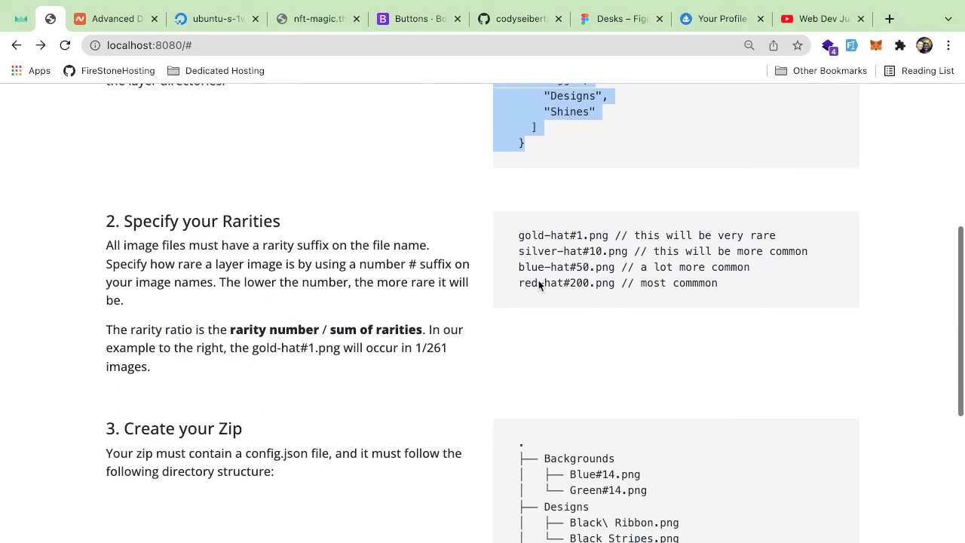
click(596, 250)
drag(601, 250, 582, 251)
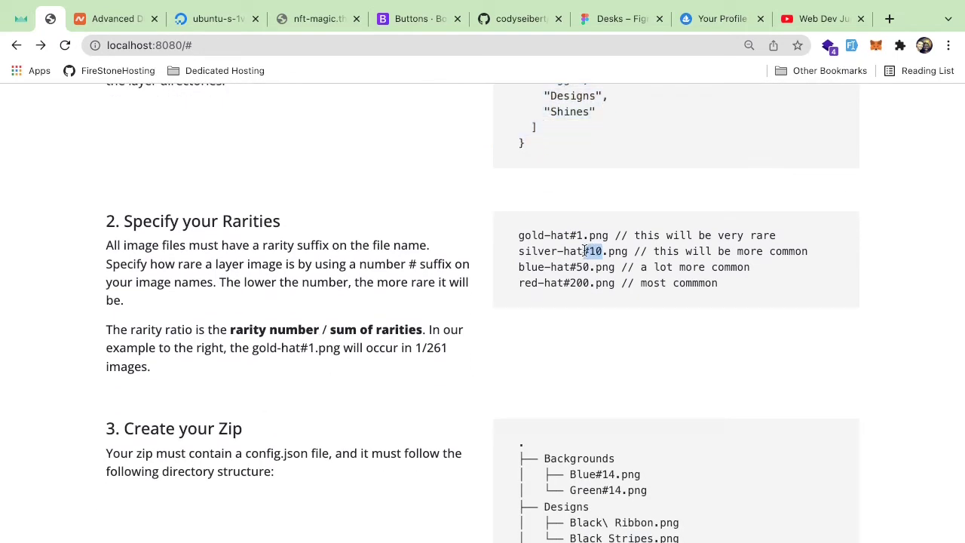
click(577, 267)
Scroll to '3. Create your Zip' and highlight the required zip directory structure
scroll(577, 268, down, 1)
scroll(615, 239, down, 2)
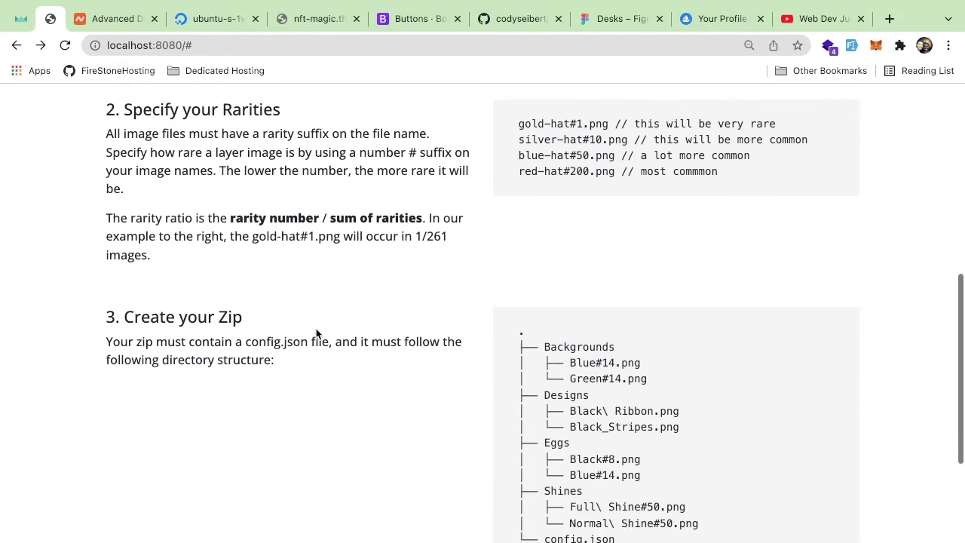
scroll(424, 258, down, 5)
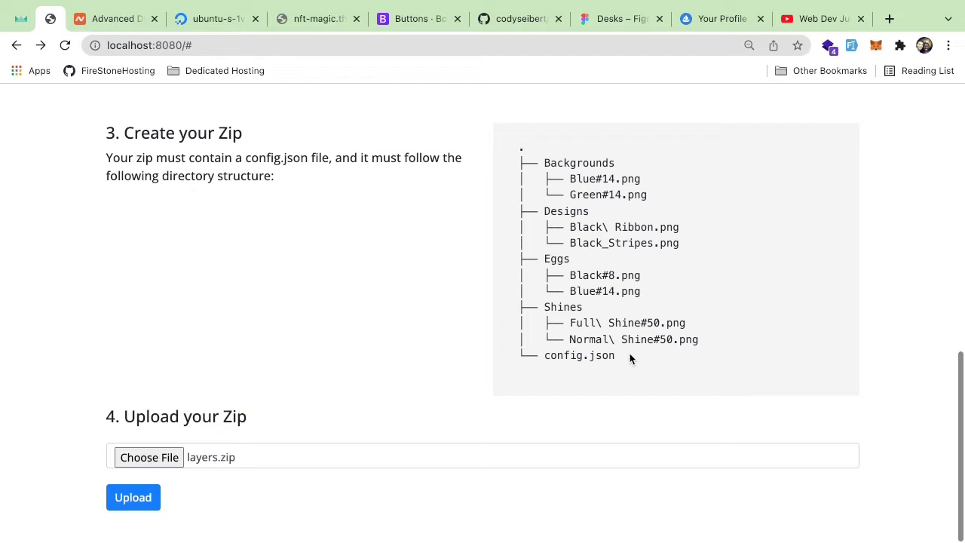
drag(632, 352, 522, 148)
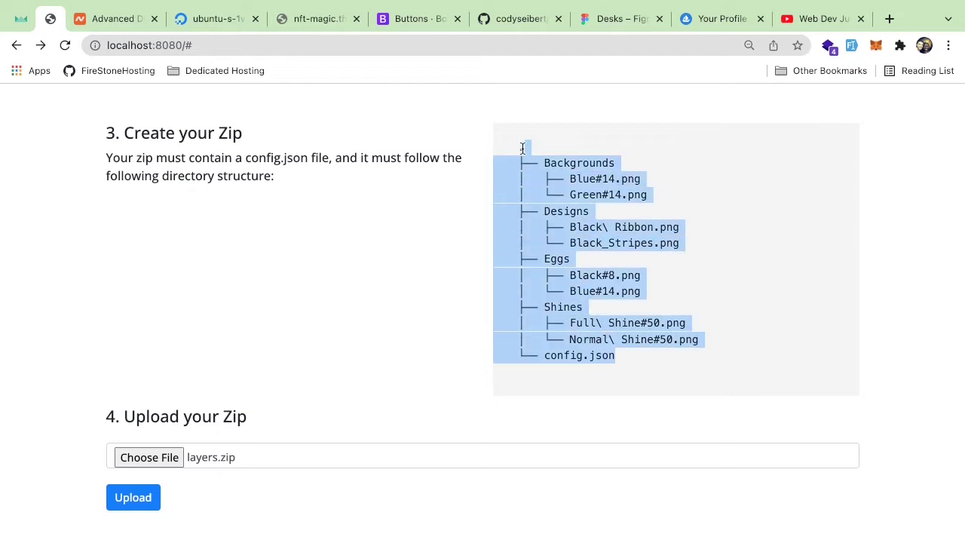
click(288, 288)
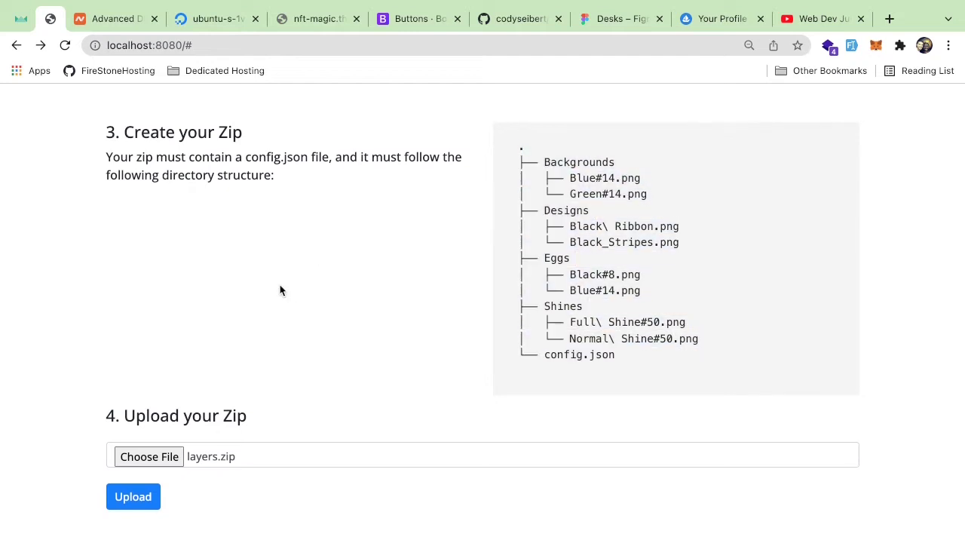
In the file picker, inspect the layers folder's Eggs, Backgrounds, Designs and Shines subfolders
click(153, 457)
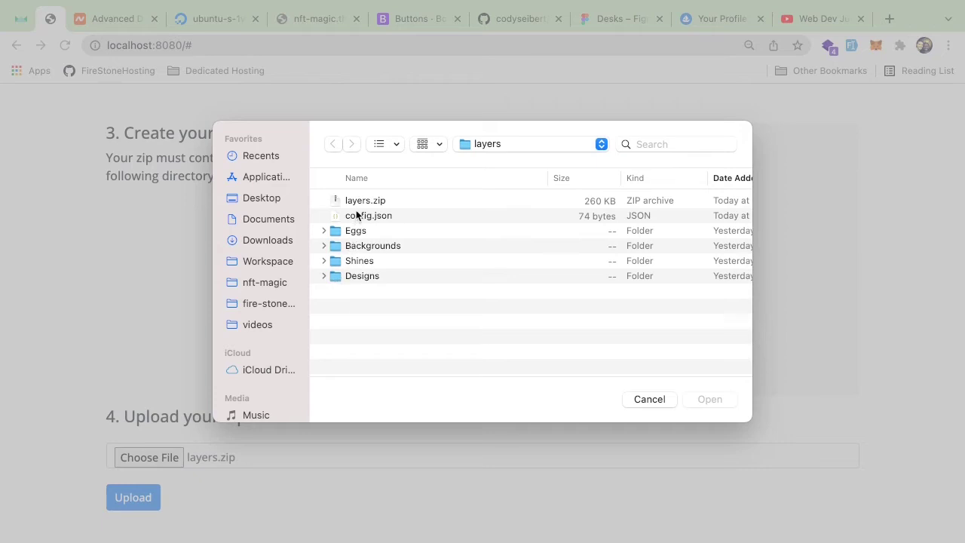
click(359, 202)
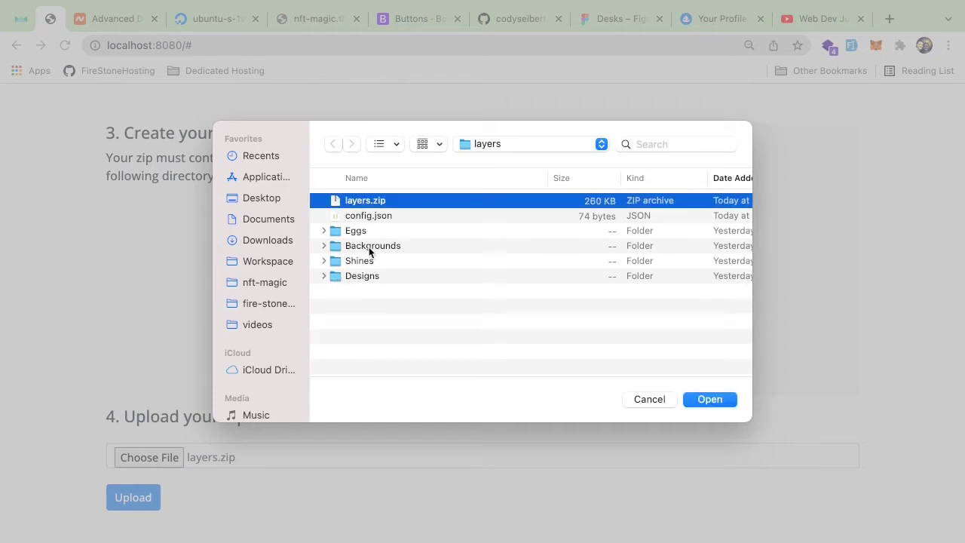
click(365, 276)
click(358, 217)
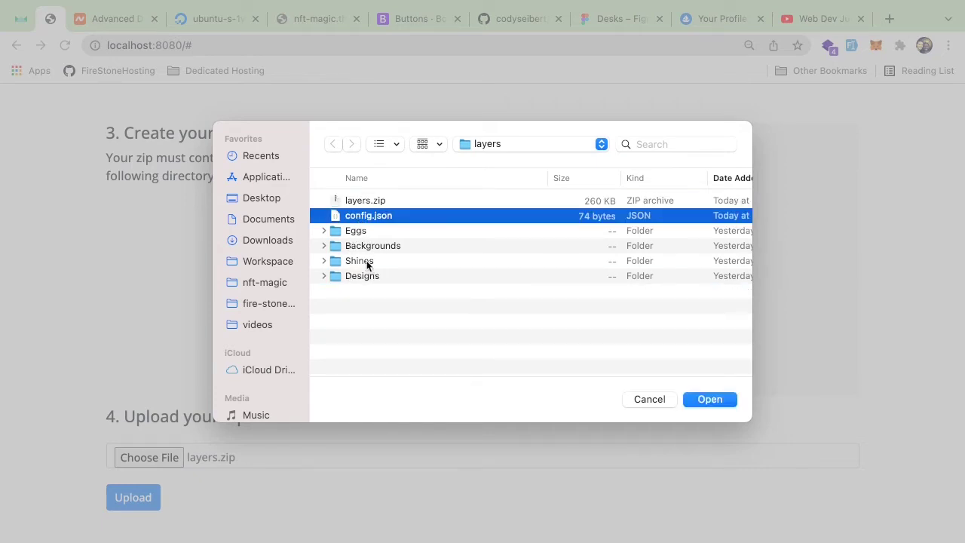
click(363, 289)
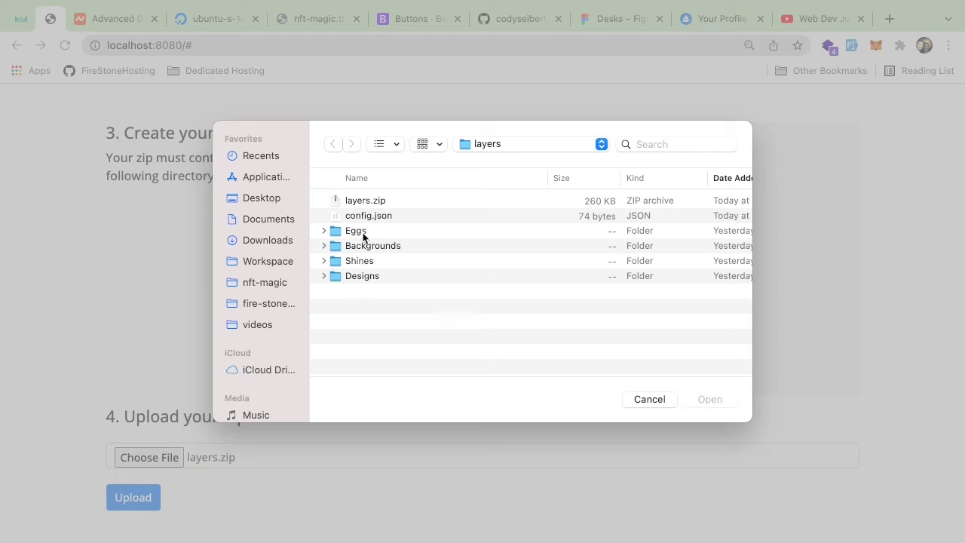
click(323, 230)
click(323, 230)
click(323, 246)
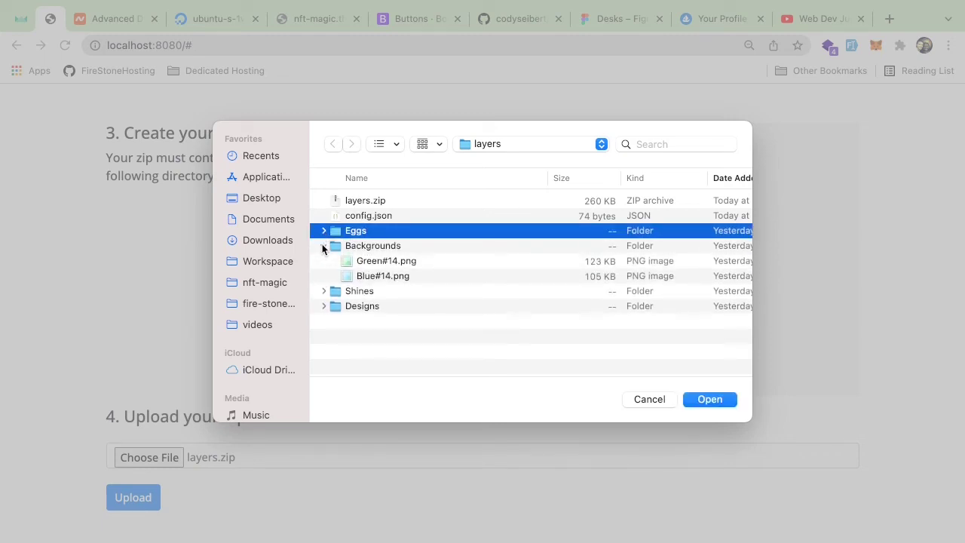
click(324, 246)
click(323, 274)
click(323, 275)
click(323, 261)
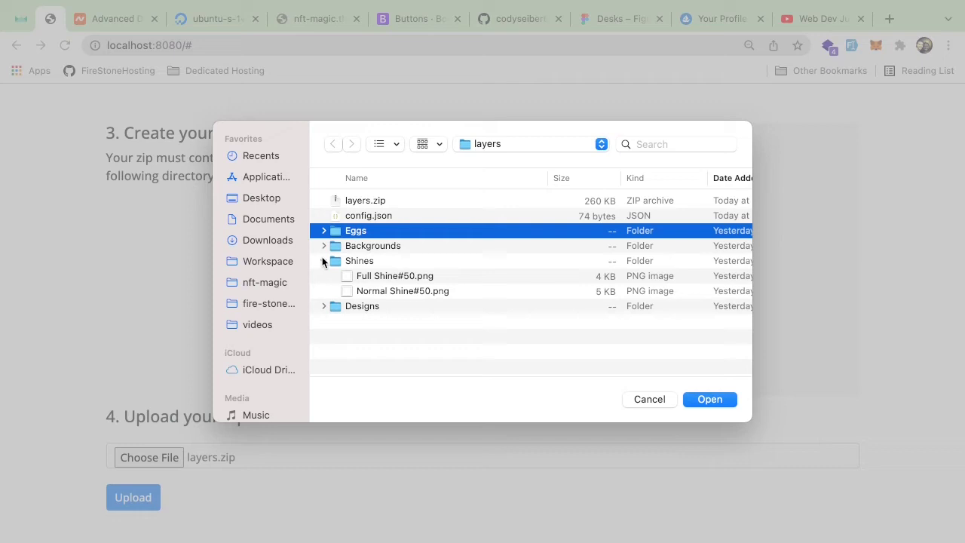
click(324, 261)
Choose layers.zip, upload it to generate the collection, and open the collections (4) download
click(368, 199)
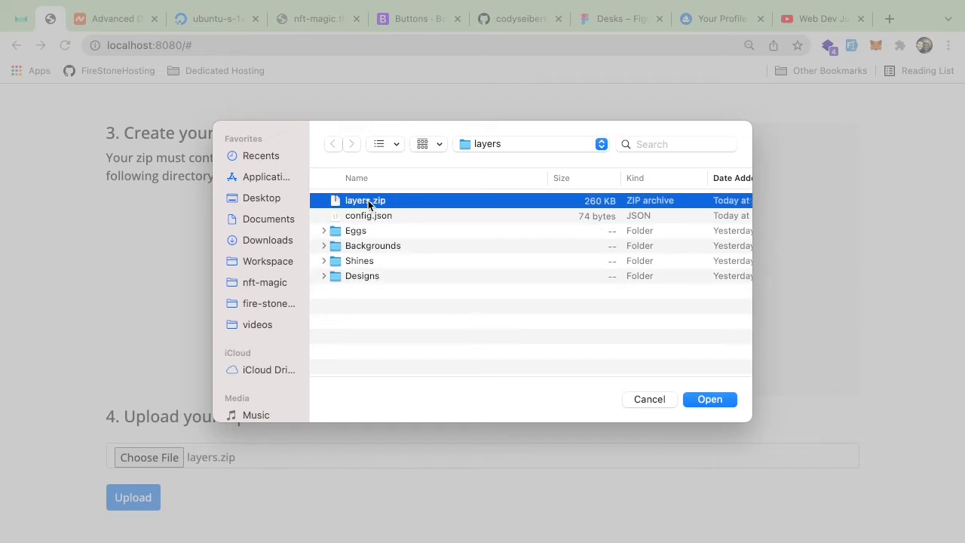
double_click(368, 199)
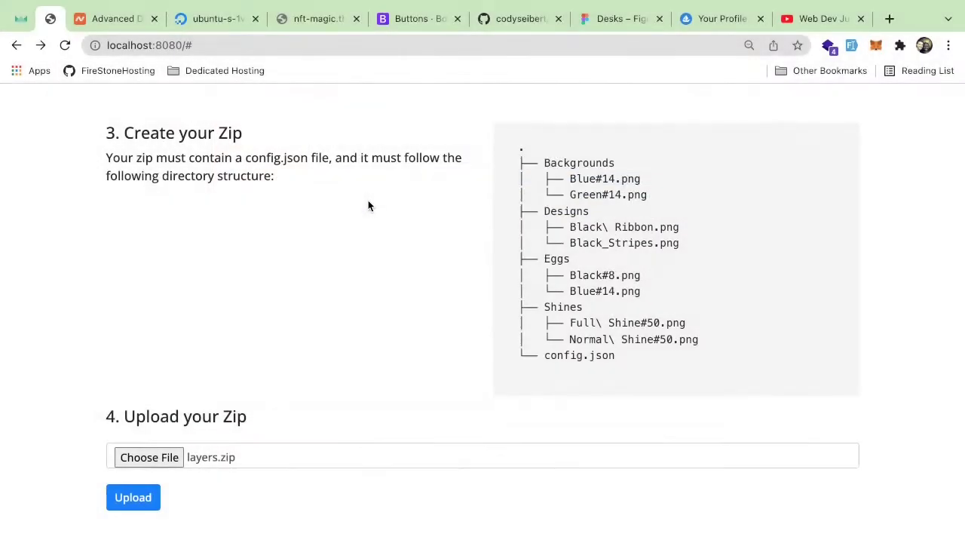
click(141, 505)
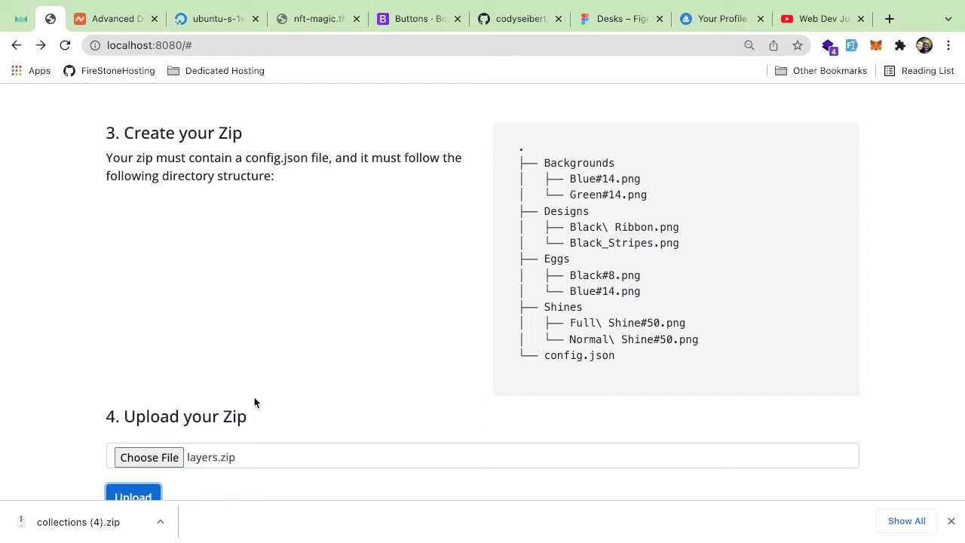
click(188, 458)
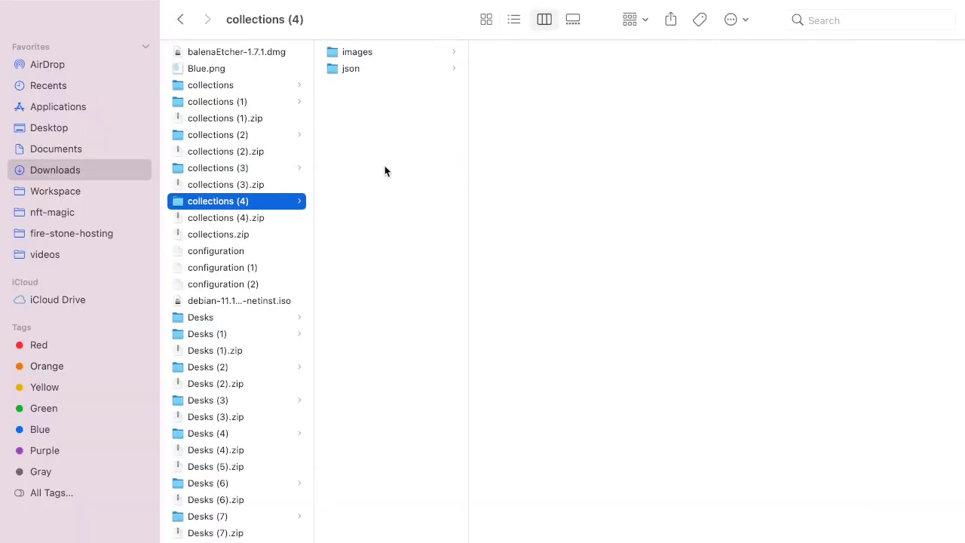
Open the images folder and preview the generated eggs 1.png through 7.png
click(369, 57)
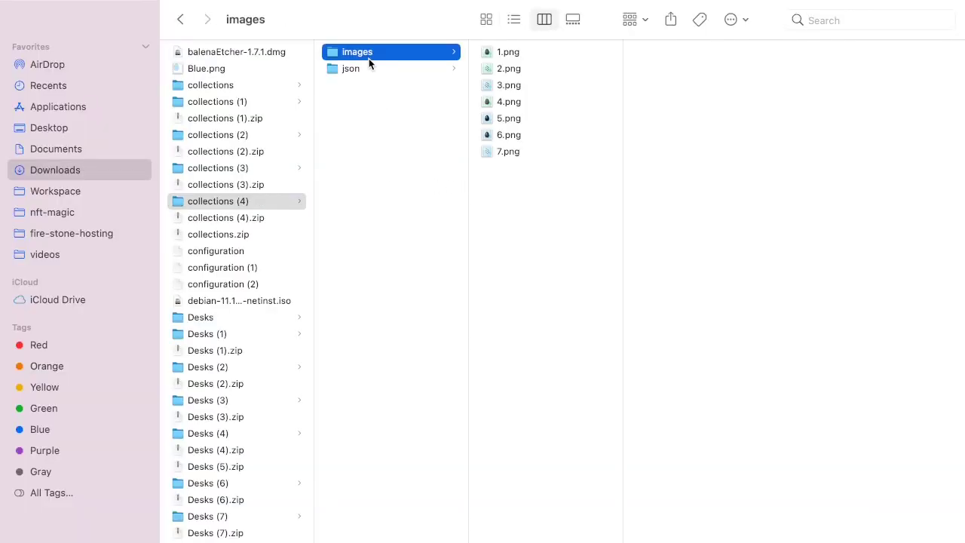
click(495, 100)
key(Up)
key(Up)
key(Up)
key(Down)
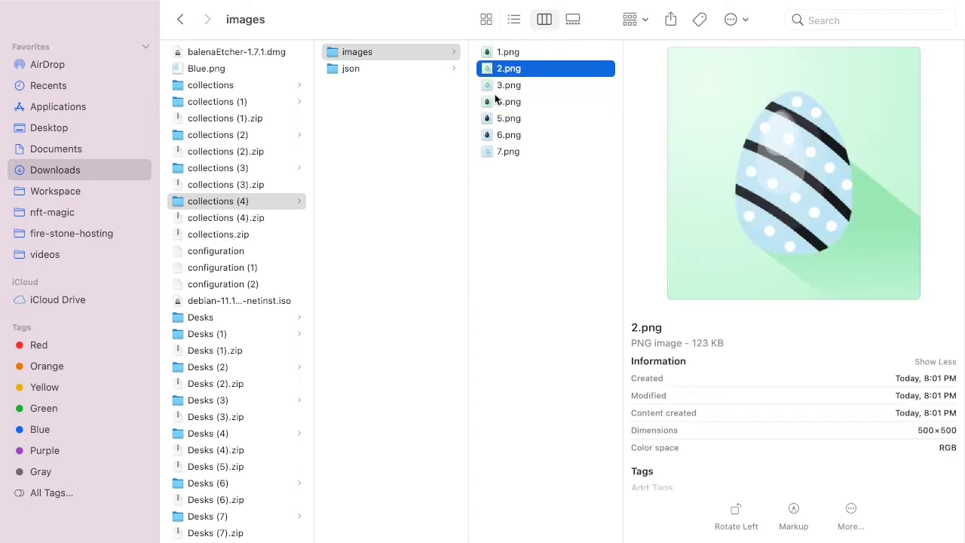
key(Down)
key(Down)
key(Down)
key(Down)
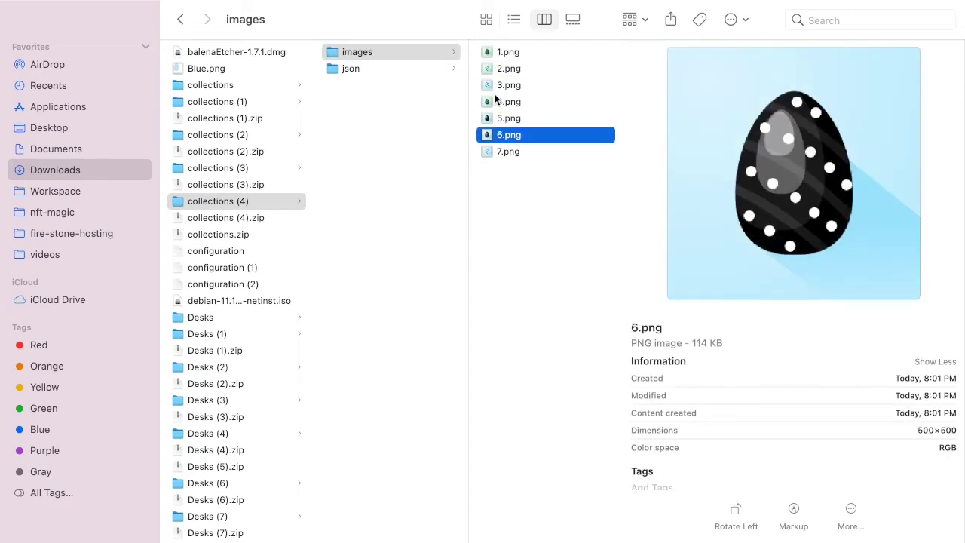
key(Down)
key(Up)
key(Down)
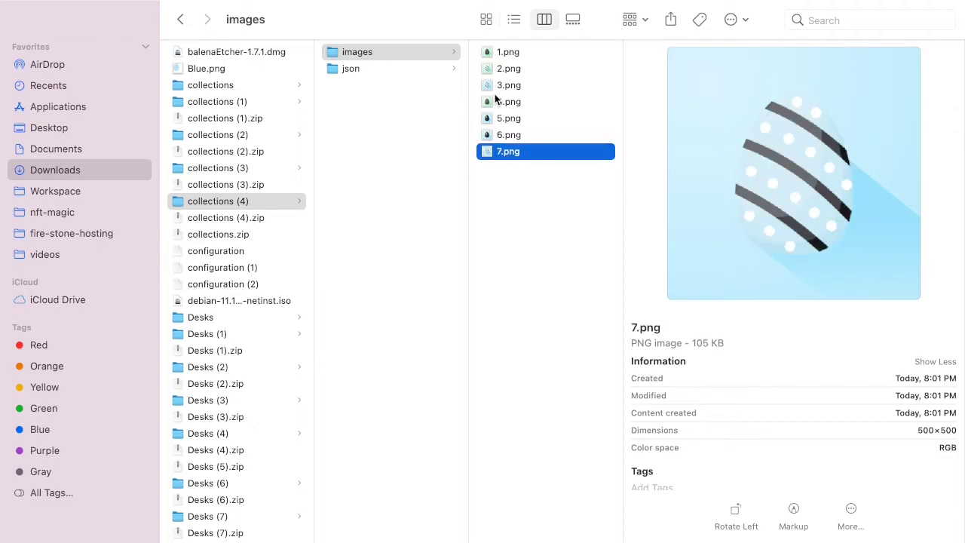
key(Up)
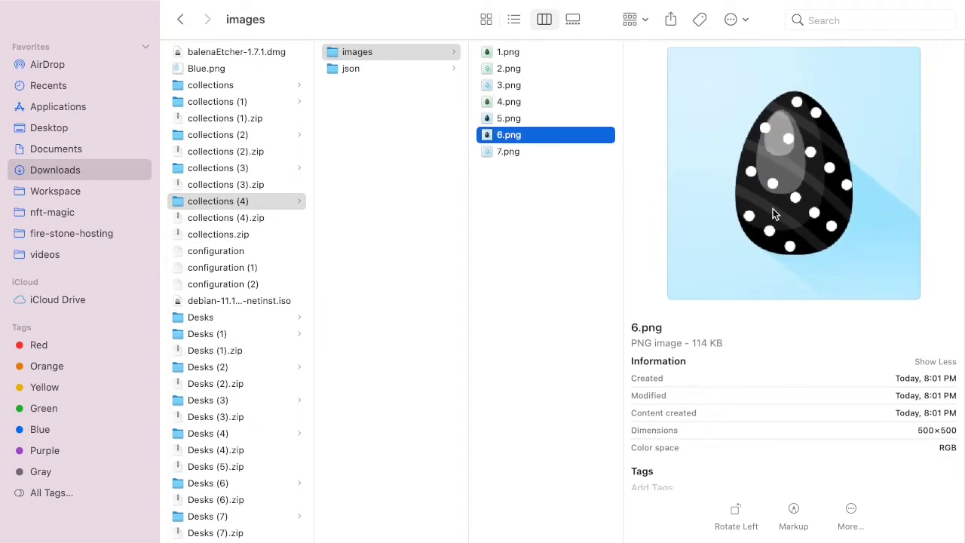
Check the 500×500 image dimensions, then open the collection's json folder
double_click(922, 430)
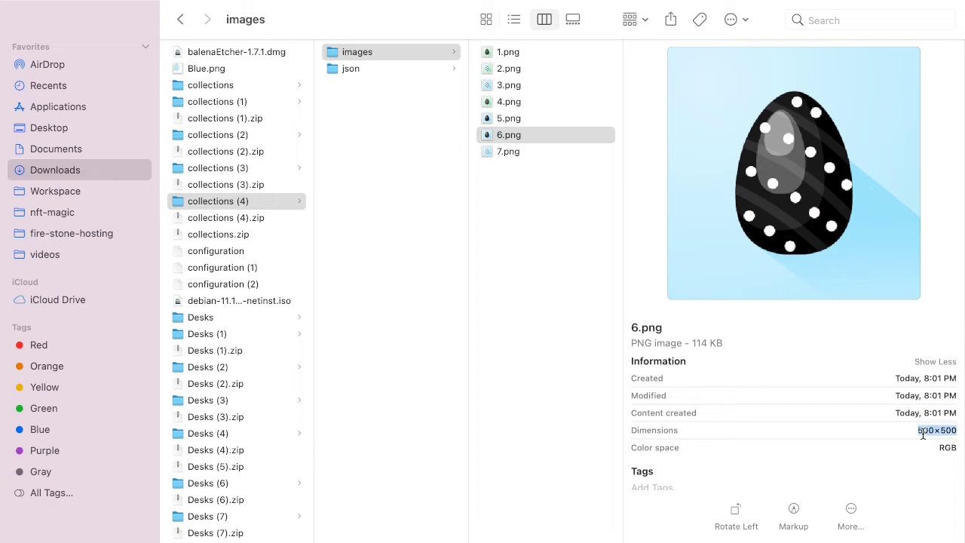
click(546, 184)
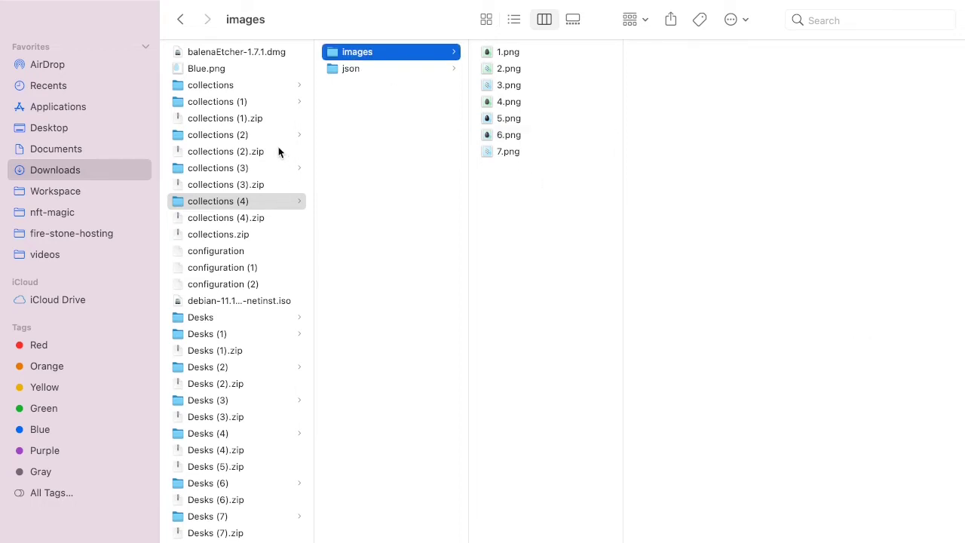
click(383, 69)
Preview 1.json's Green, Black, Black_Stripes and Full Shine traits, then switch to VS Code
click(503, 56)
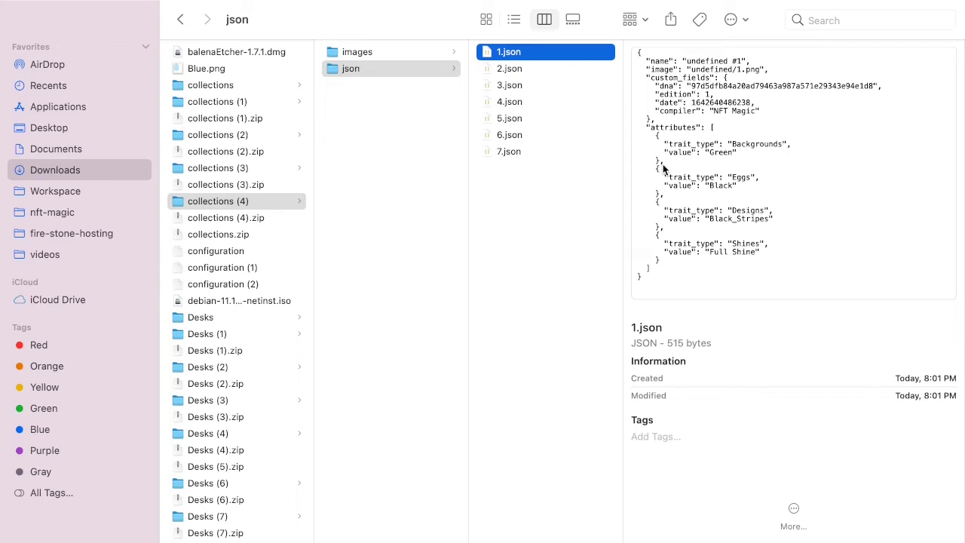
scroll(650, 116, down, 3)
key(super+Tab)
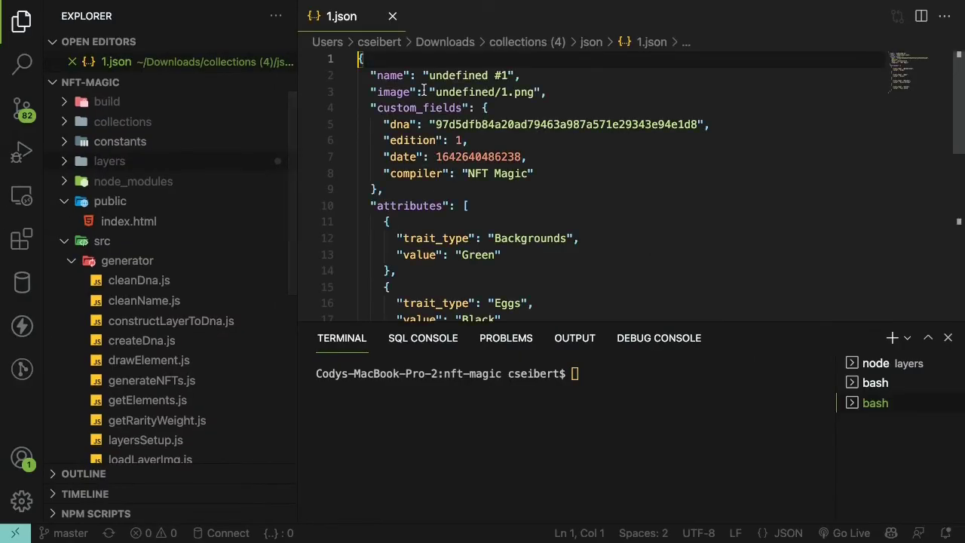
Inspect 1.json's image value undefined/1.png on line 3 and the compiler custom field, leaving the file unchanged
click(415, 107)
drag(370, 91, 436, 91)
click(550, 92)
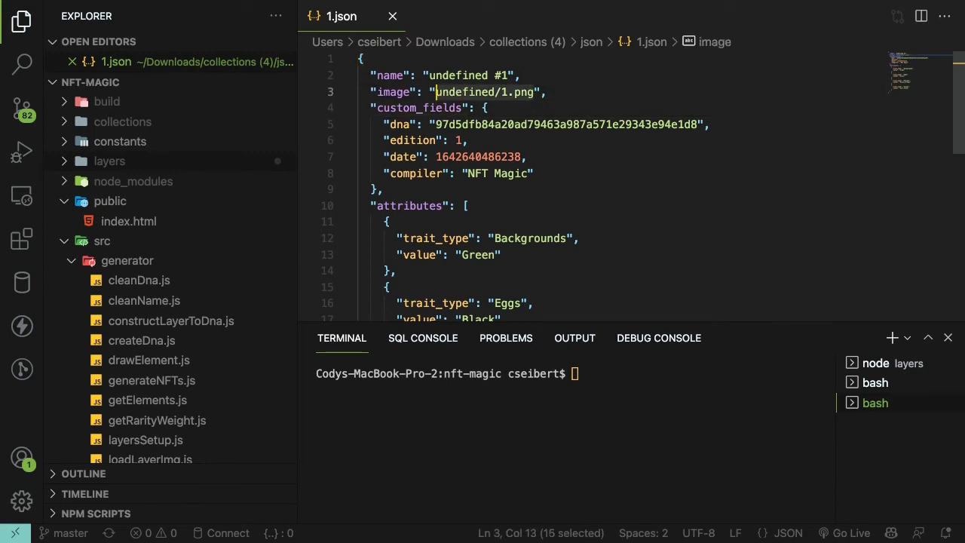
text(IPFS:)
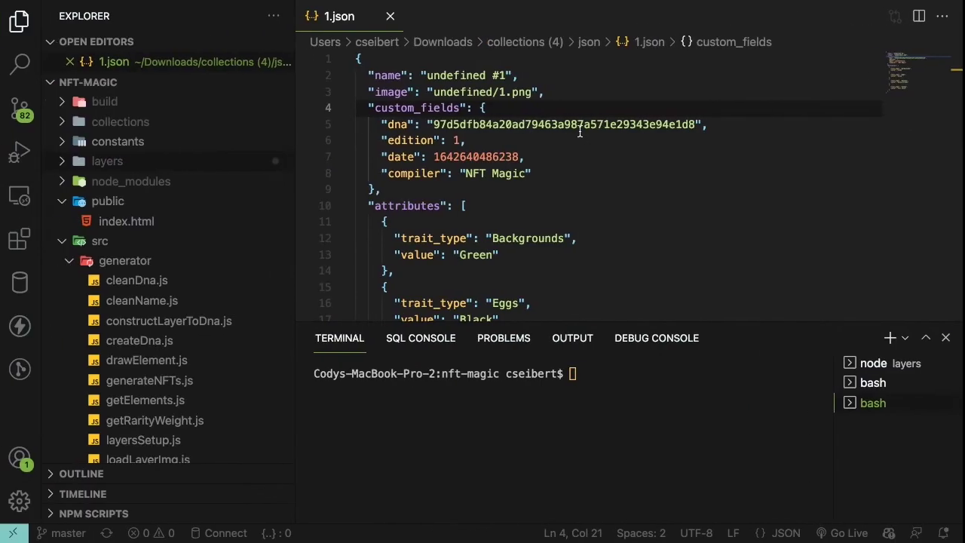
click(537, 174)
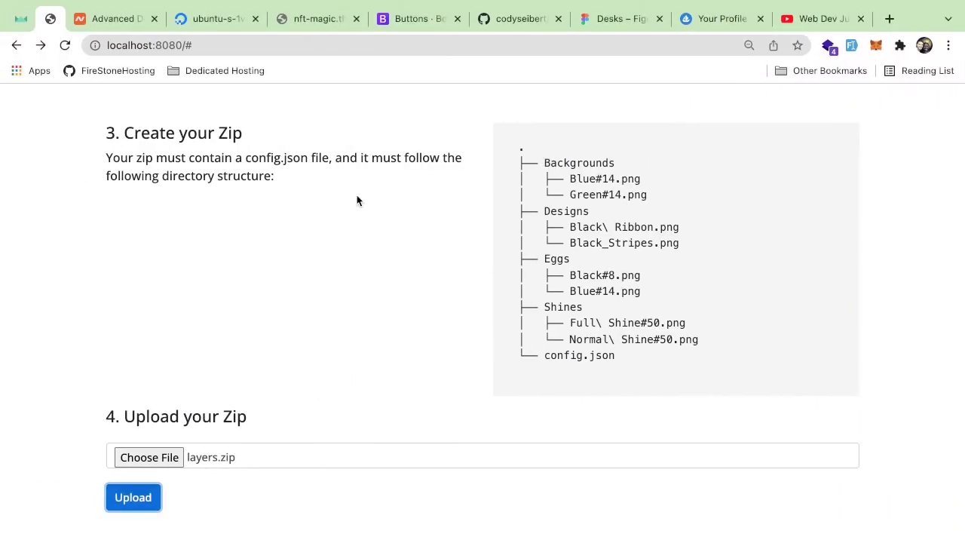
Scroll through the four instruction sections, including the config.json template with total 50 and order Backgrounds, Eggs, Designs, Shines
scroll(358, 200, up, 1)
scroll(323, 251, up, 3)
scroll(322, 250, down, 3)
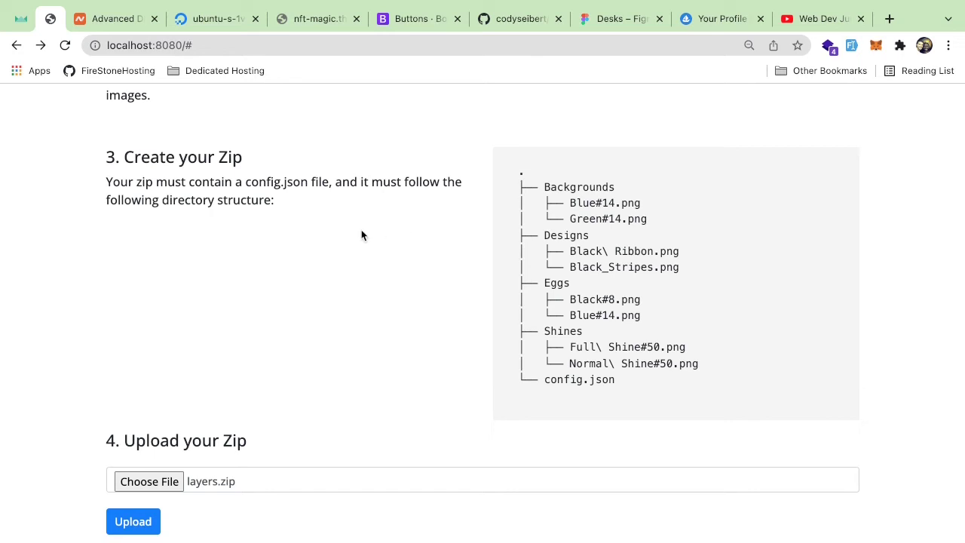
scroll(371, 222, up, 10)
scroll(372, 222, up, 3)
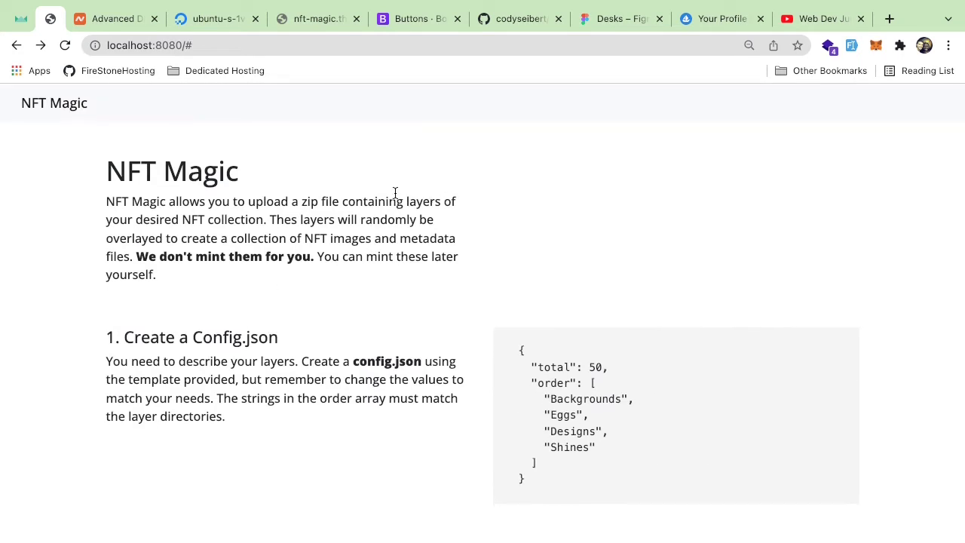
scroll(394, 193, down, 6)
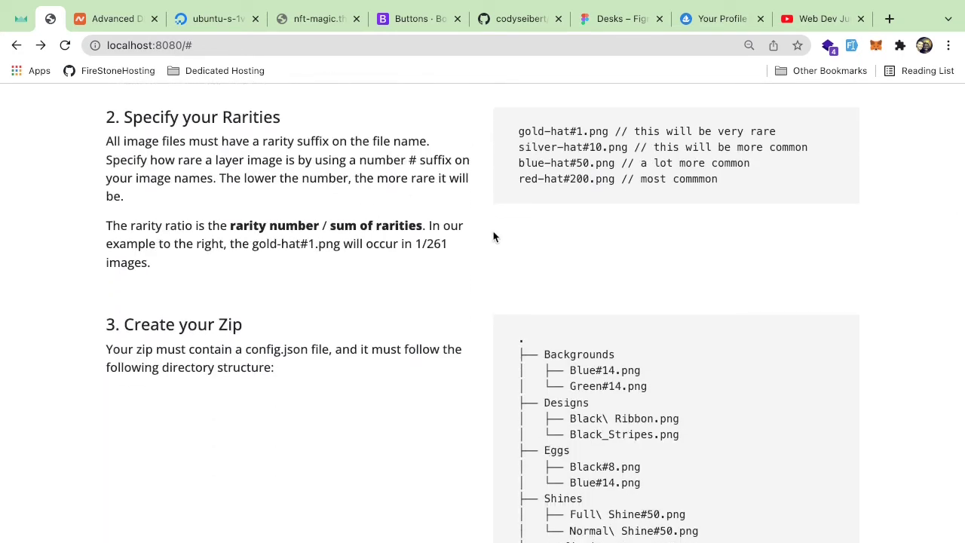
scroll(493, 236, down, 3)
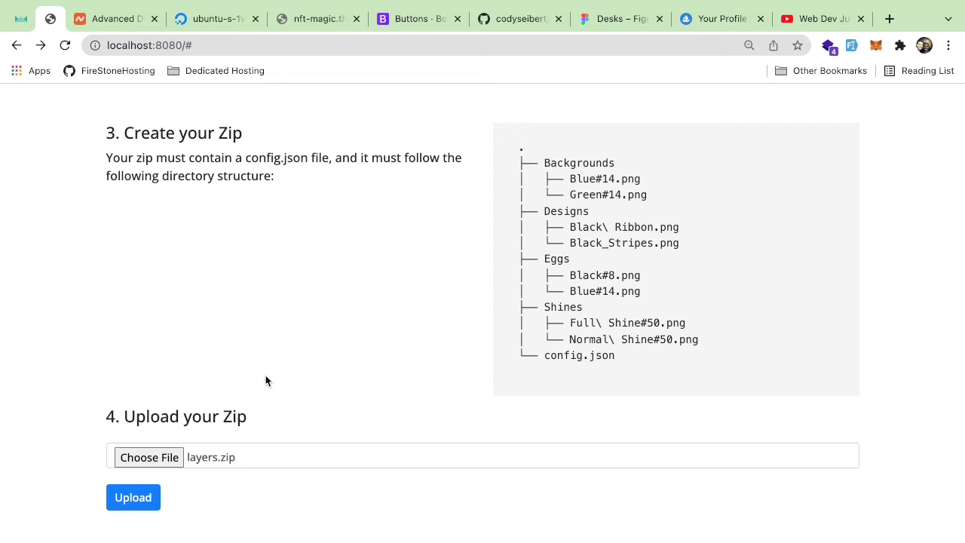
scroll(304, 272, up, 2)
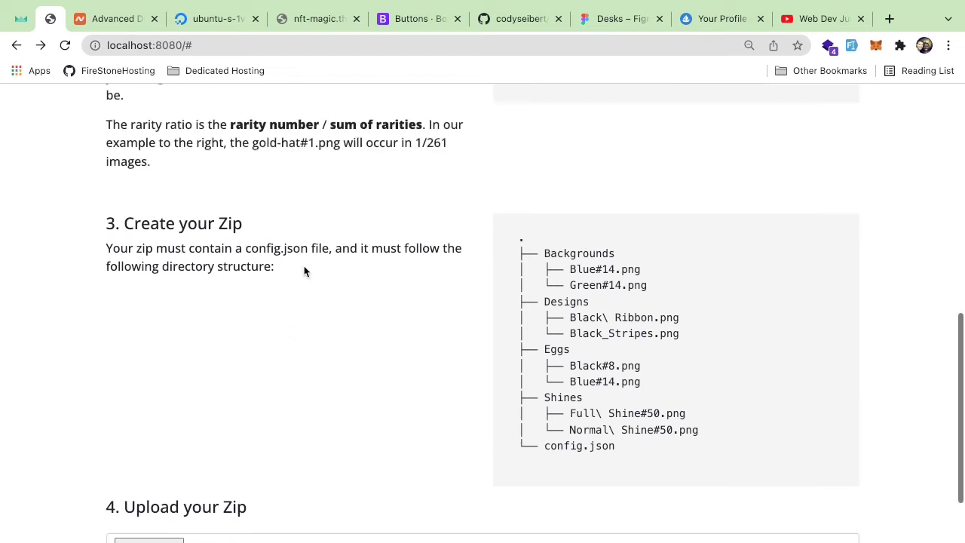
scroll(229, 154, up, 10)
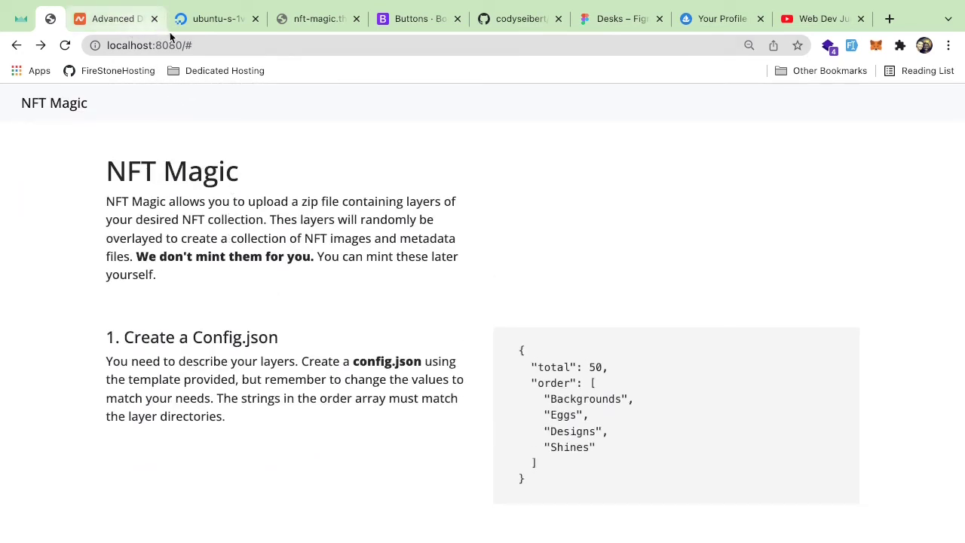
click(197, 23)
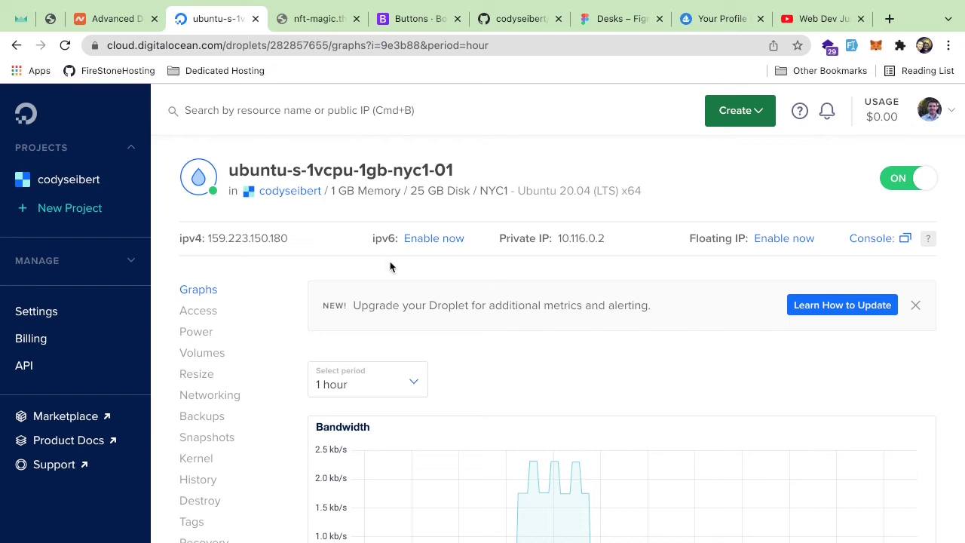
scroll(399, 263, down, 1)
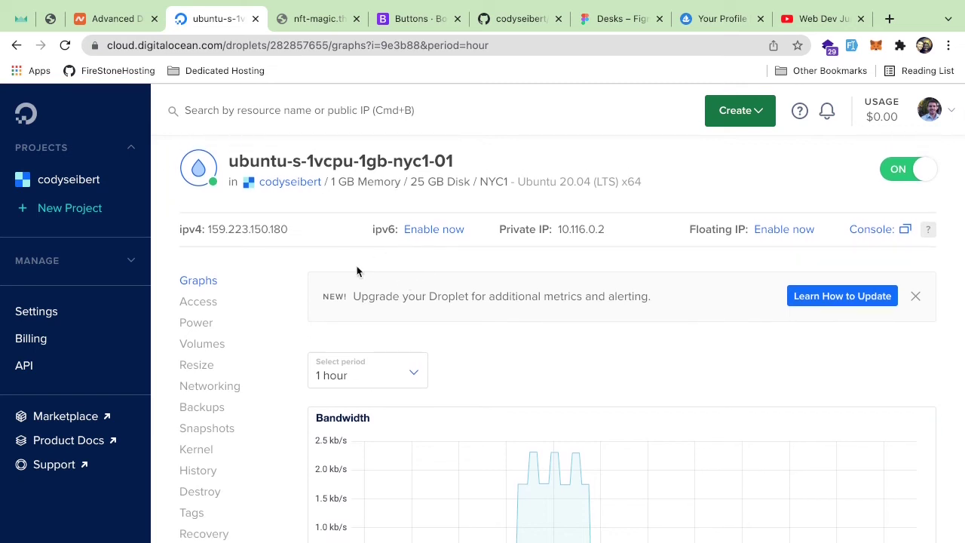
click(120, 23)
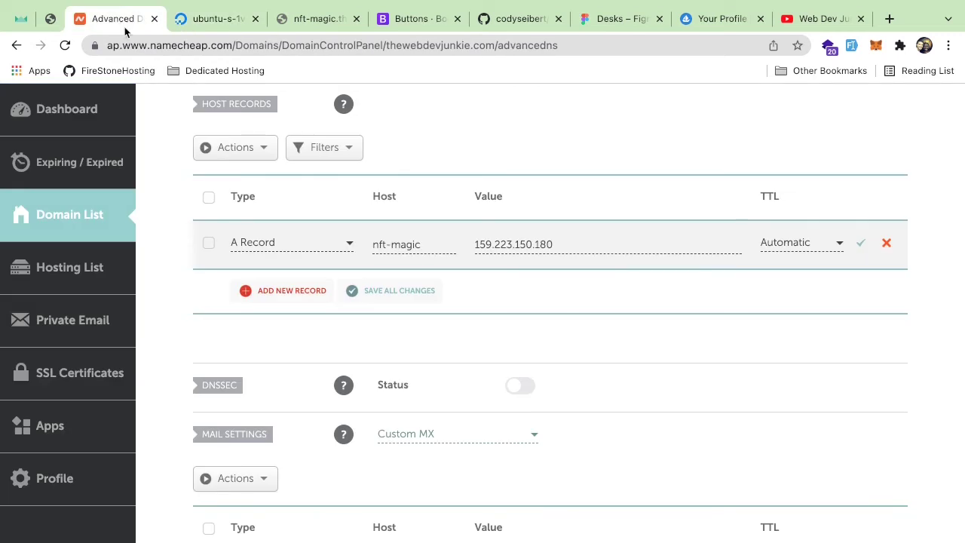
click(388, 244)
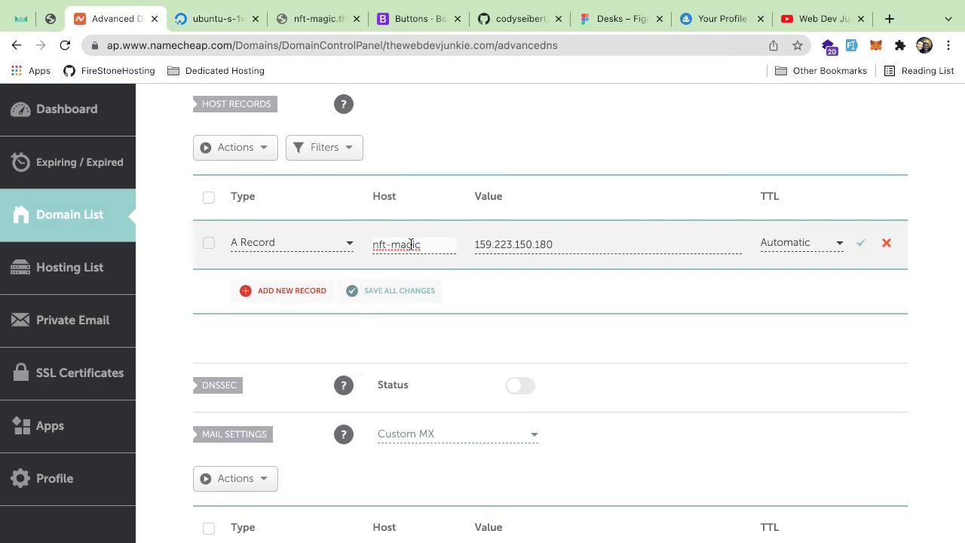
double_click(576, 241)
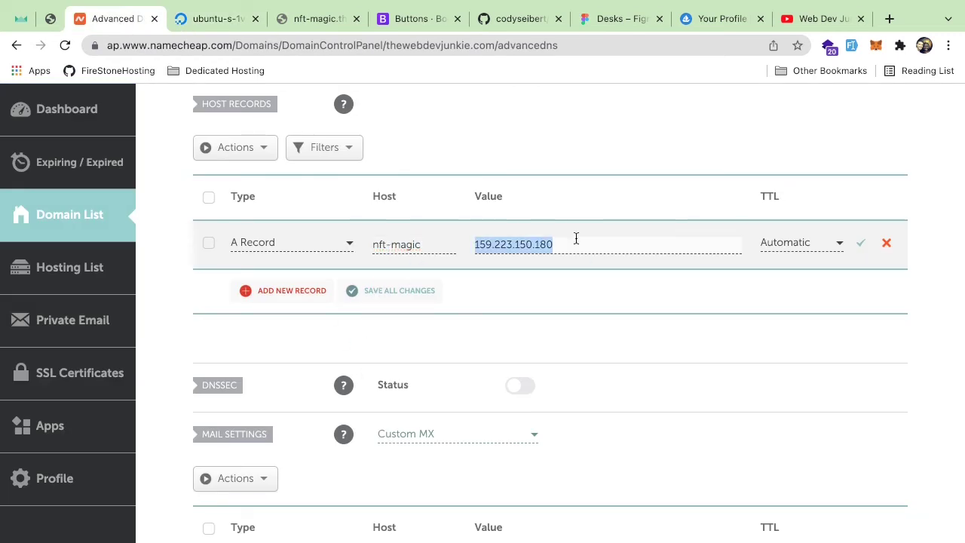
click(317, 21)
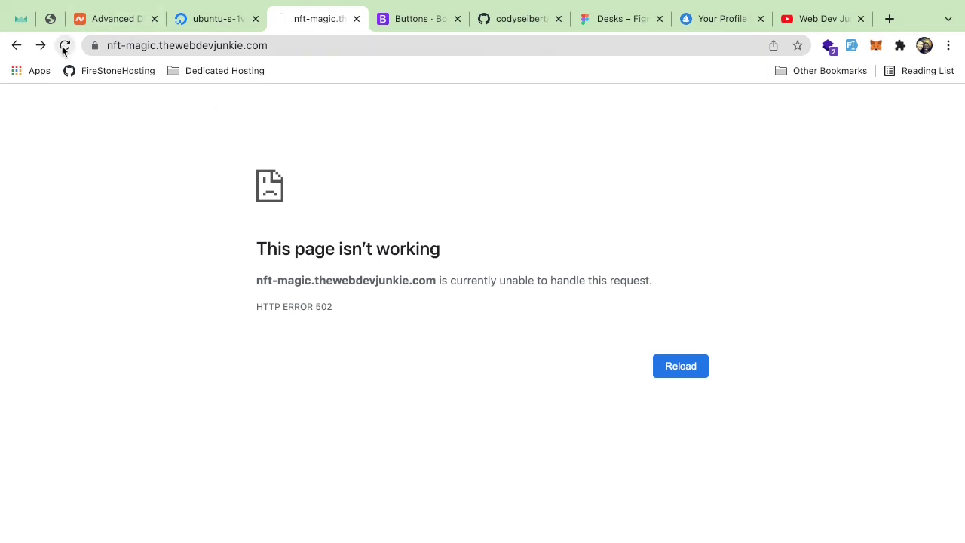
double_click(138, 45)
click(138, 45)
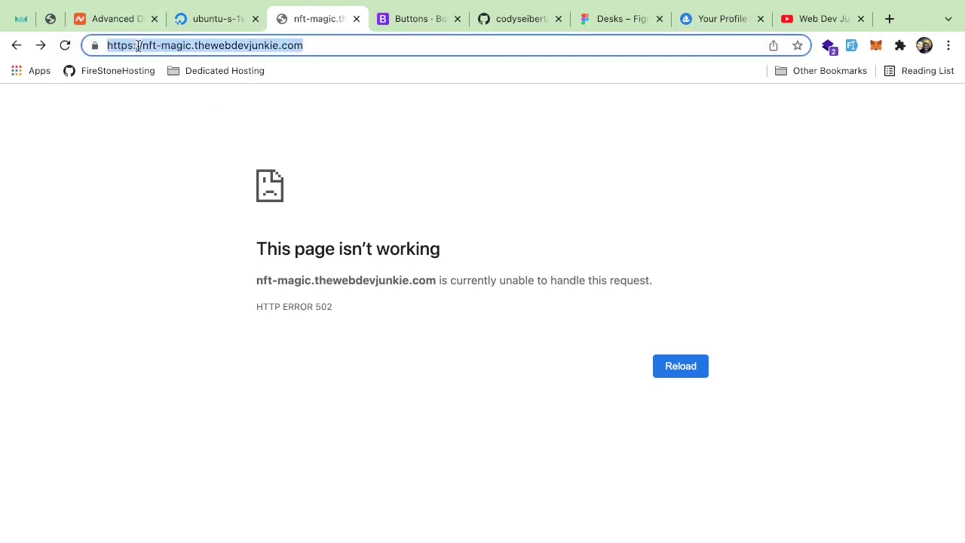
Switch to the Bootstrap v5.0 Buttons docs page and skim down to its Examples section
click(251, 130)
key(super+2)
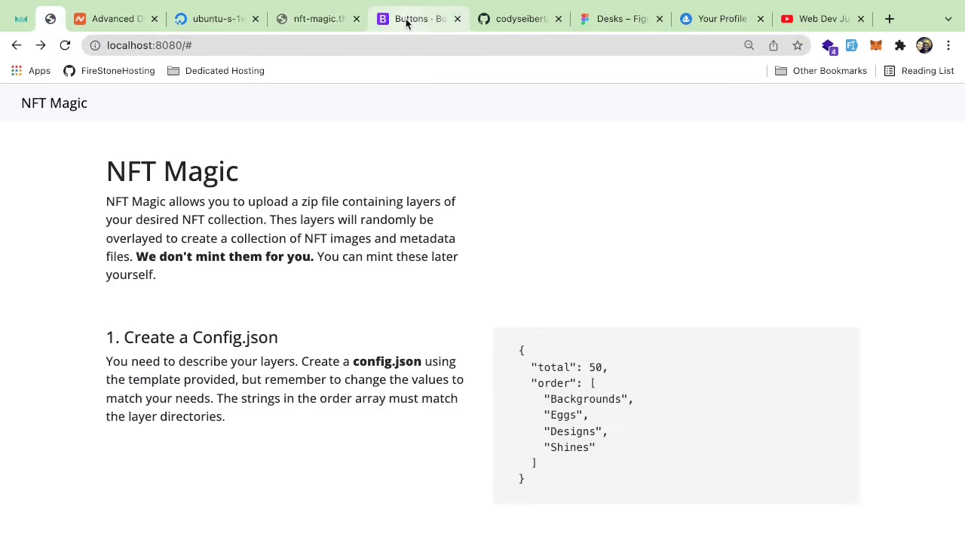
click(405, 23)
scroll(317, 212, down, 3)
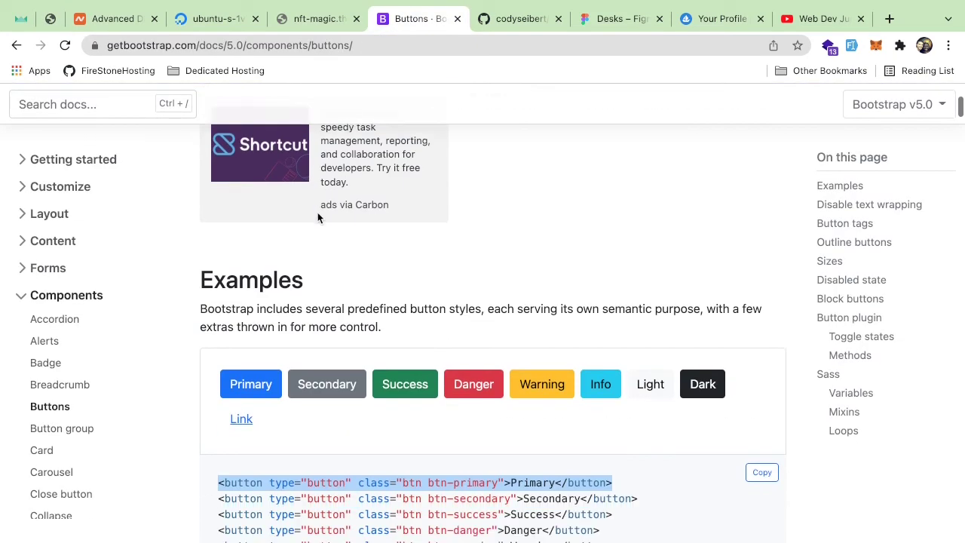
scroll(317, 212, up, 3)
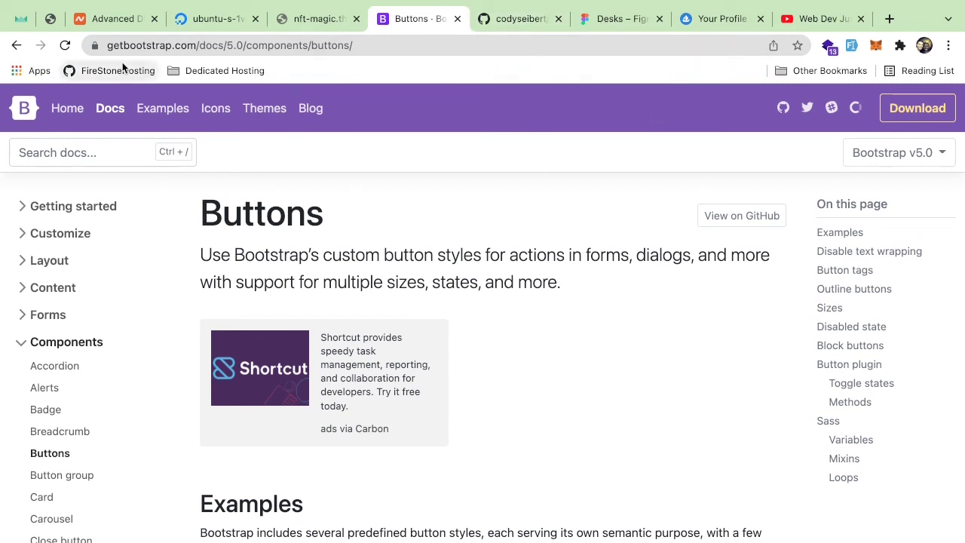
Return to the localhost:8080 NFT Magic page and scroll down to section 4, Upload your Zip
click(55, 28)
scroll(402, 254, down, 5)
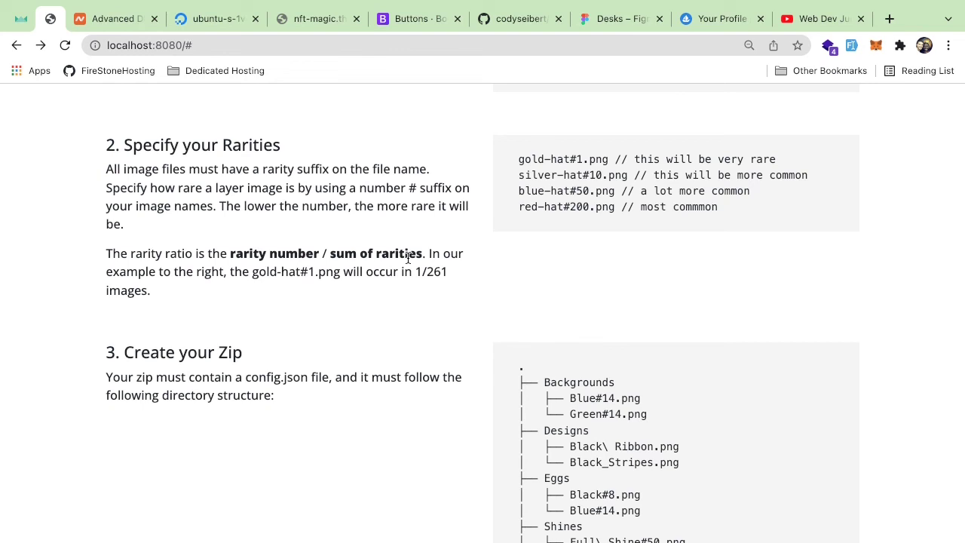
scroll(419, 314, down, 3)
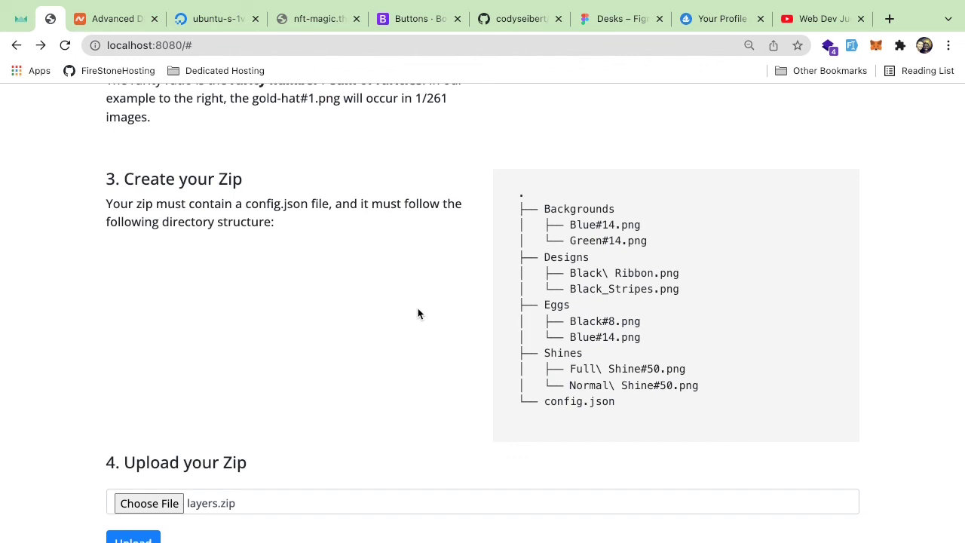
scroll(419, 315, down, 1)
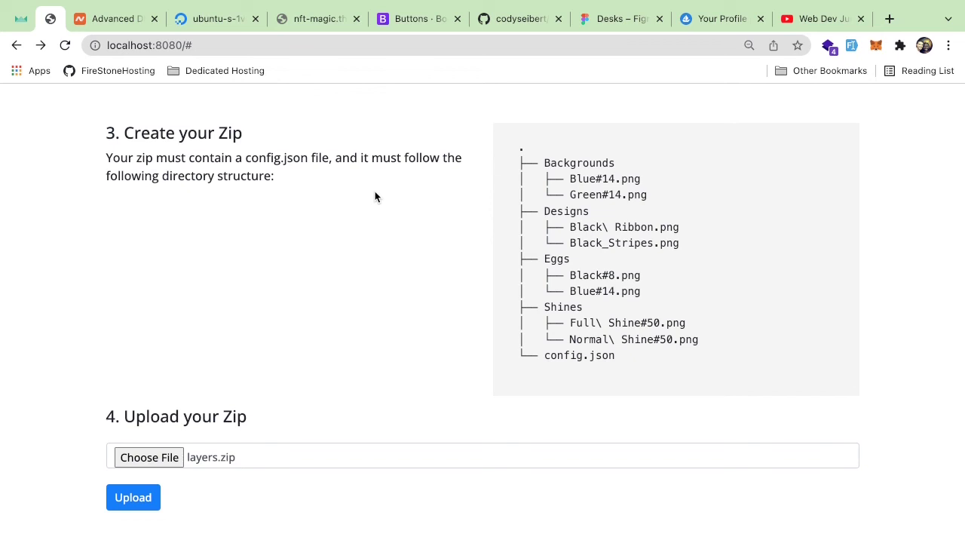
Browse the 100 hidden Eggtastic egg NFTs on the OpenSea profile, then go to the YouTube channel home page
click(720, 18)
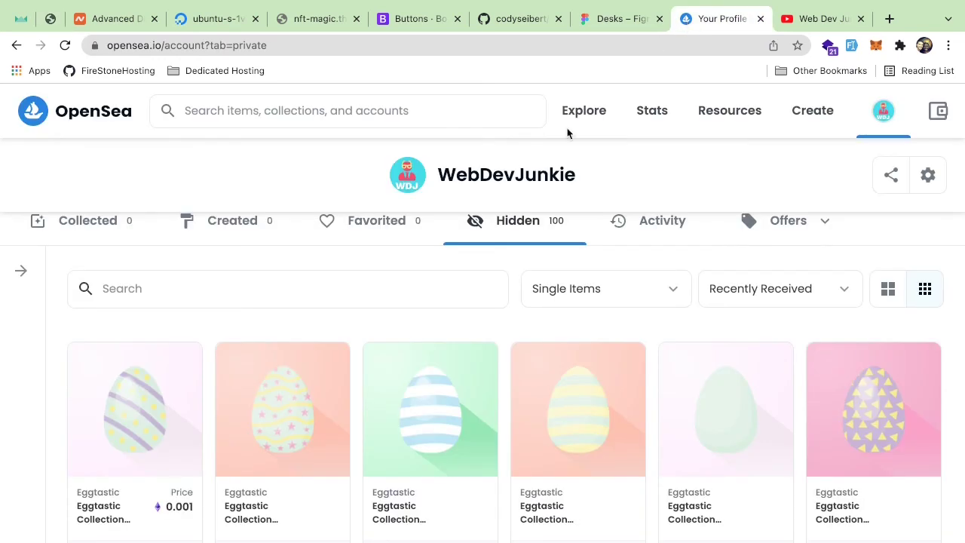
scroll(477, 226, down, 2)
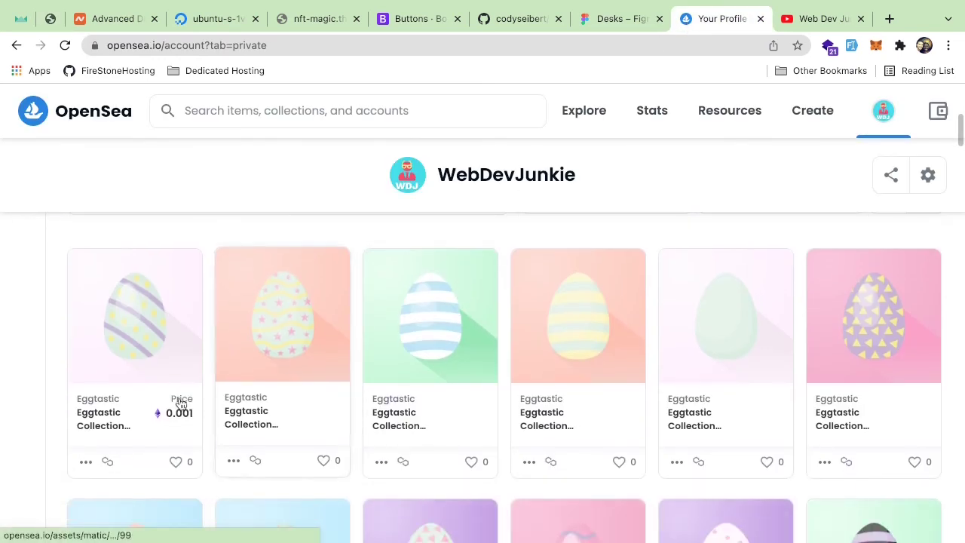
scroll(464, 313, down, 3)
scroll(474, 282, up, 7)
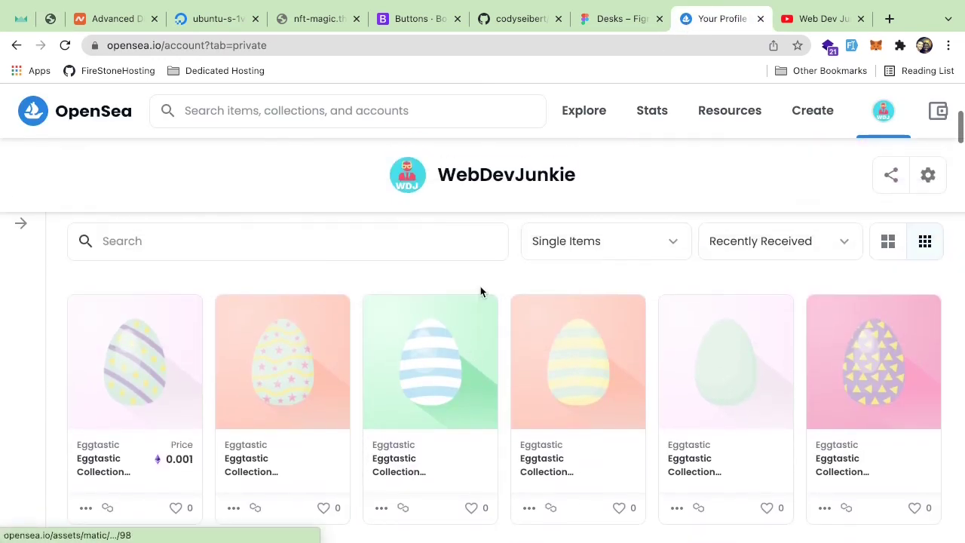
scroll(483, 286, down, 2)
scroll(474, 375, down, 1)
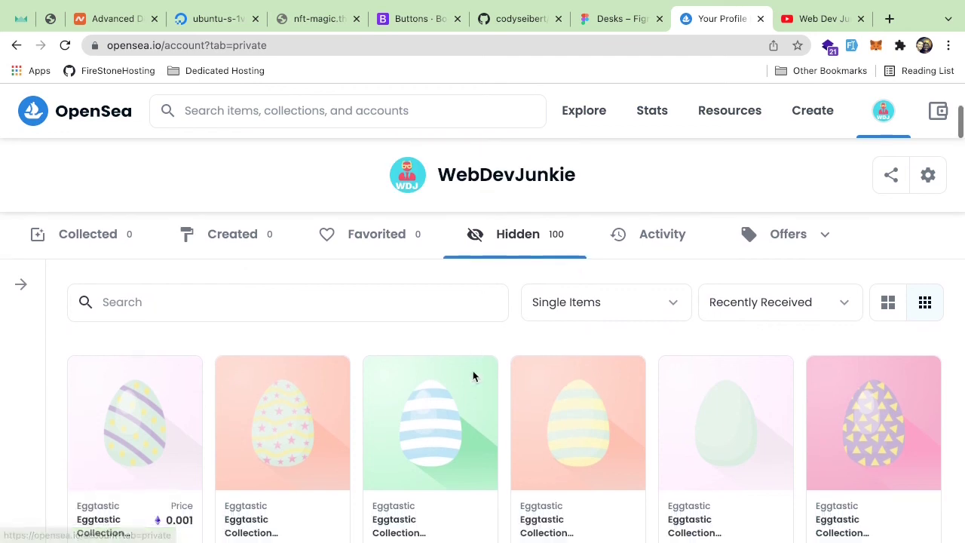
scroll(474, 375, up, 1)
scroll(702, 326, down, 1)
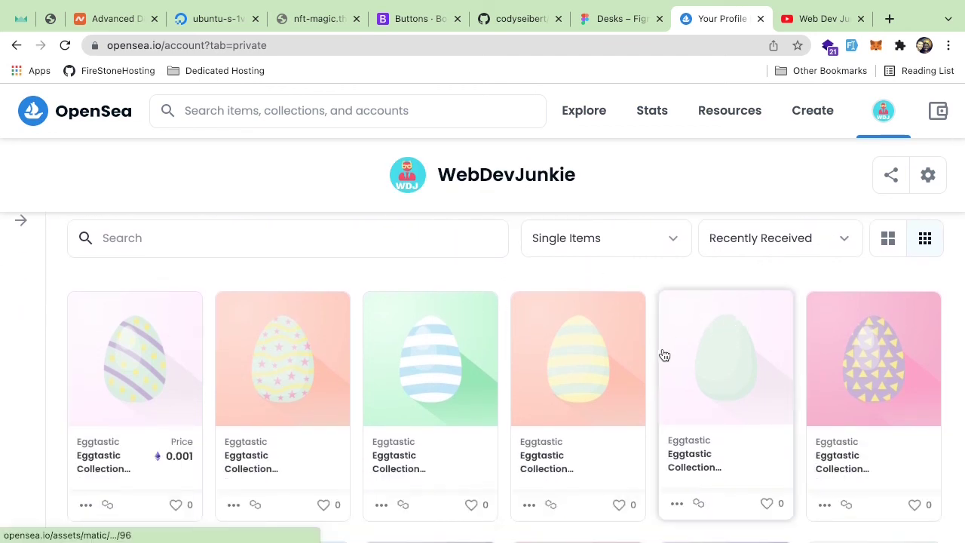
scroll(653, 301, up, 5)
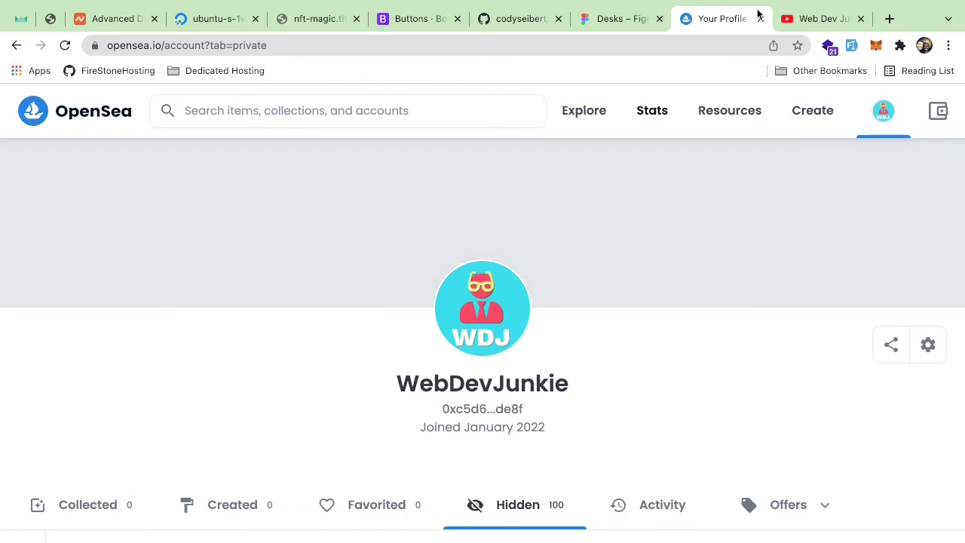
click(816, 18)
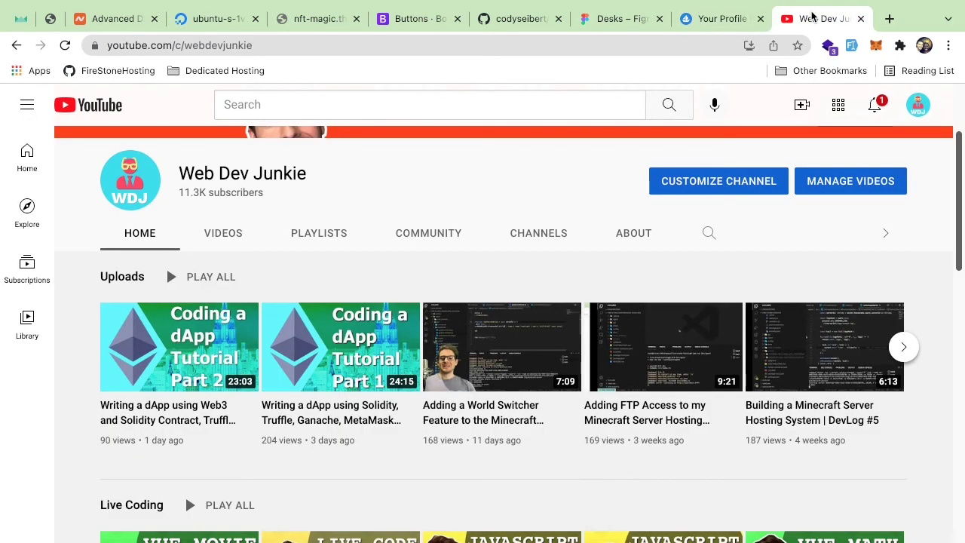
scroll(415, 208, down, 2)
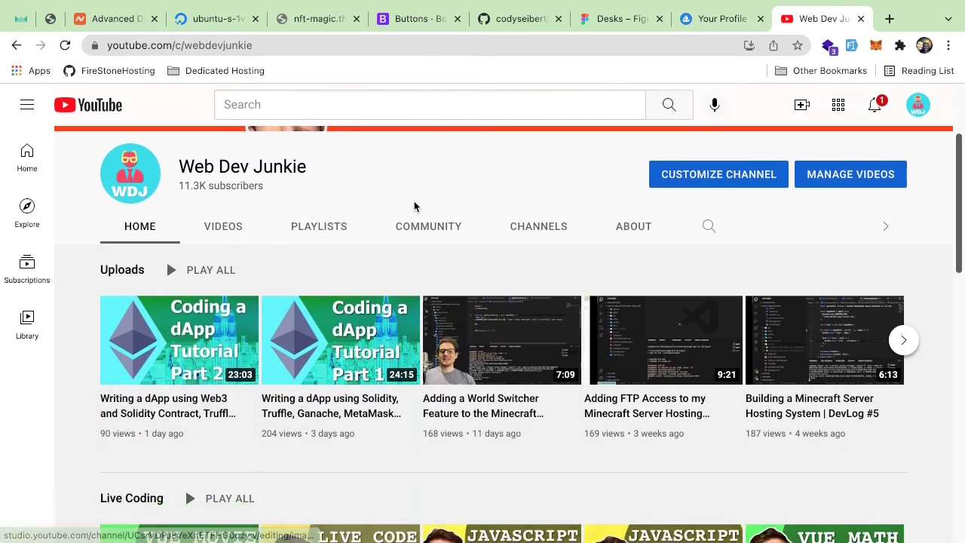